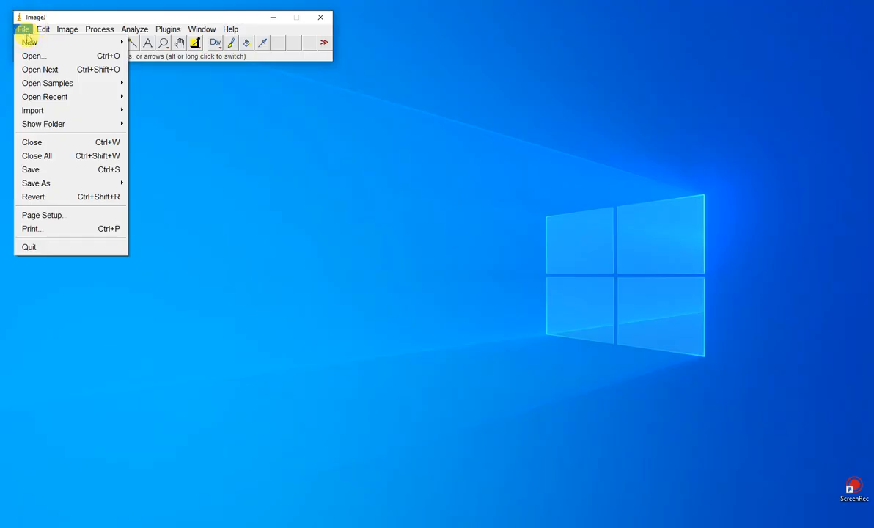
Step: Open the micrograph E1120018.tiff and move its window clear of the main toolbar
{"action": "left_click", "coordinate": [33, 57]}
{"action": "left_click", "coordinate": [621, 188]}
{"action": "left_click", "coordinate": [830, 389]}
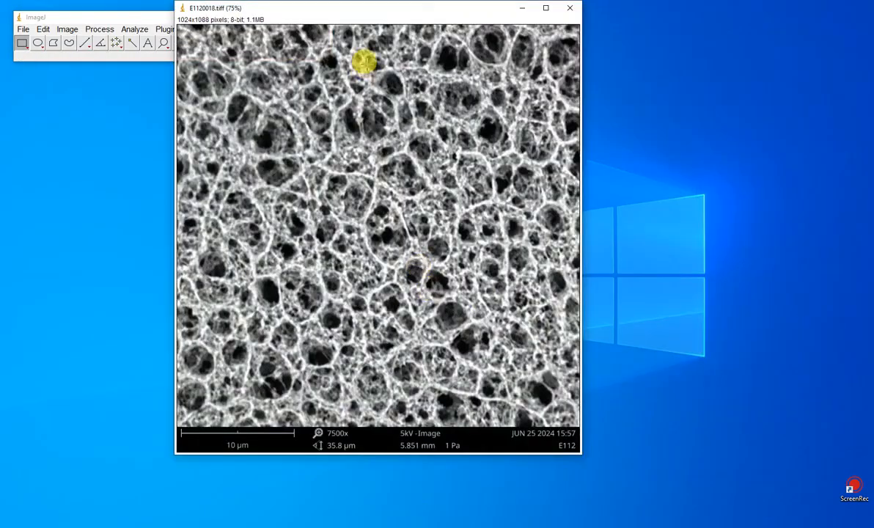
{"action": "left_click_drag", "start_coordinate": [372, 17], "coordinate": [528, 25]}
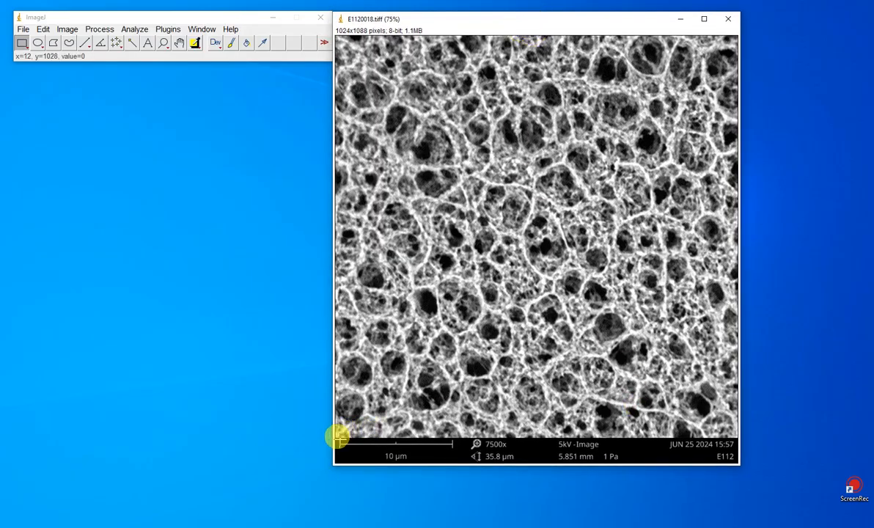
Step: Draw a straight line about 286 pixels long matching the micrograph's 10 µm scale bar
{"action": "left_click", "coordinate": [414, 434]}
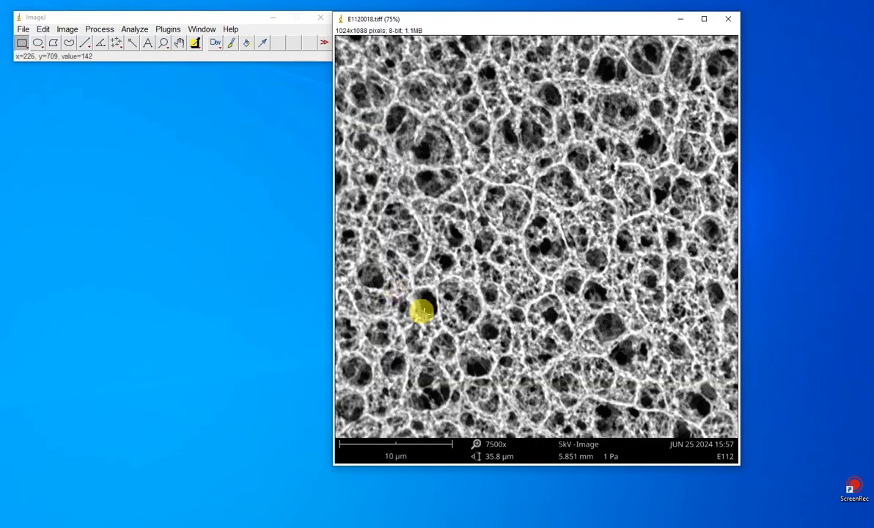
{"action": "left_click", "coordinate": [84, 42]}
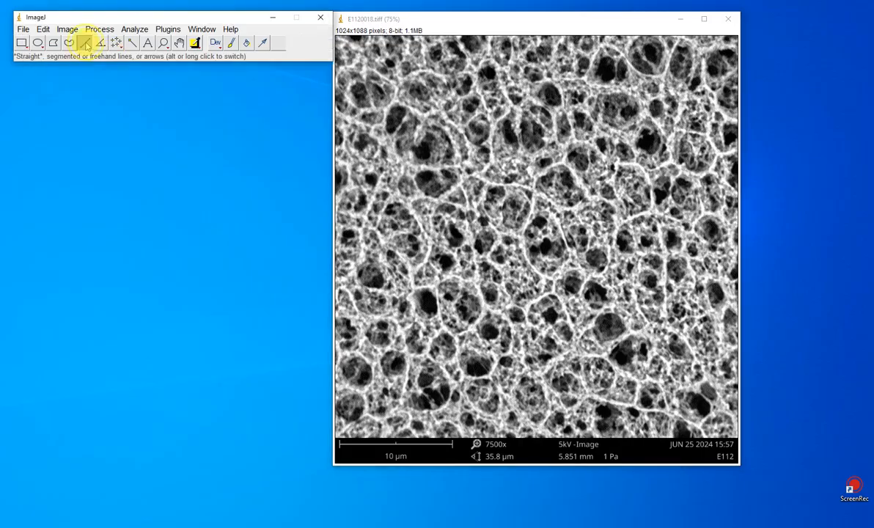
{"action": "left_click", "coordinate": [338, 432]}
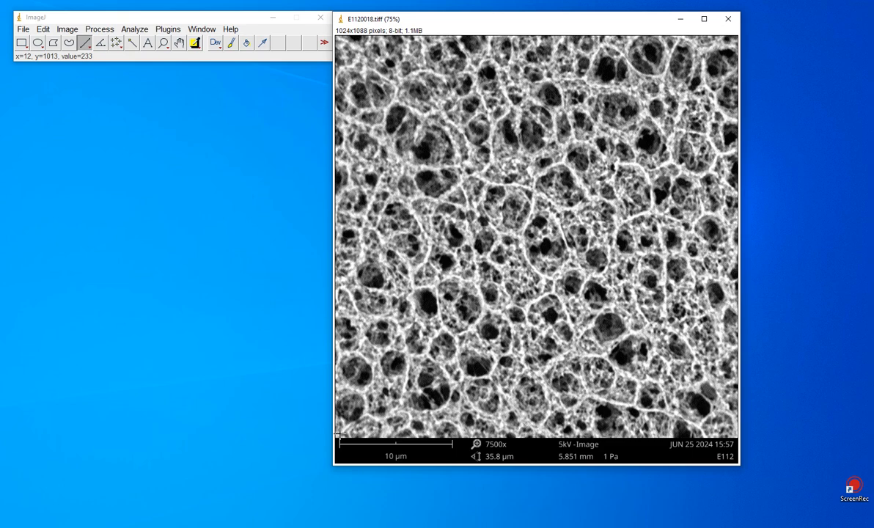
{"action": "left_click_drag", "start_coordinate": [338, 433], "coordinate": [451, 434]}
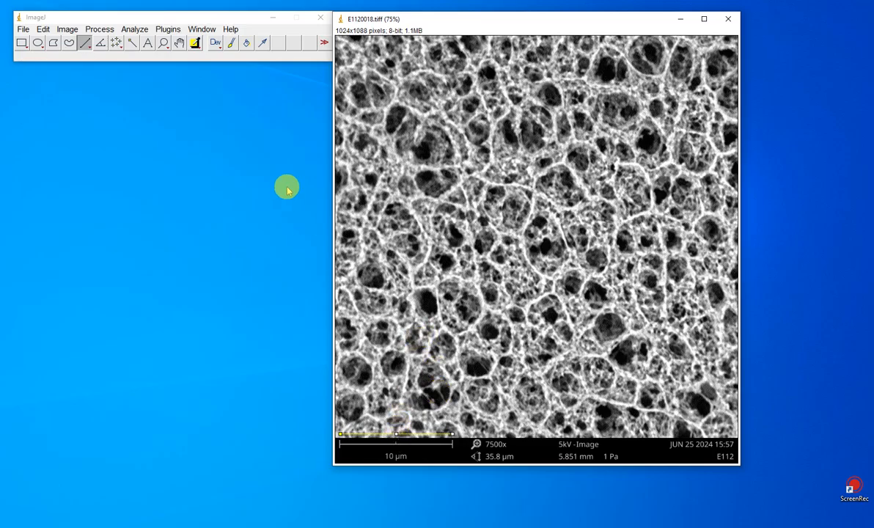
Step: Set the image scale from the drawn line, with a known distance of 10 and µm as the unit of length
{"action": "left_click", "coordinate": [134, 33]}
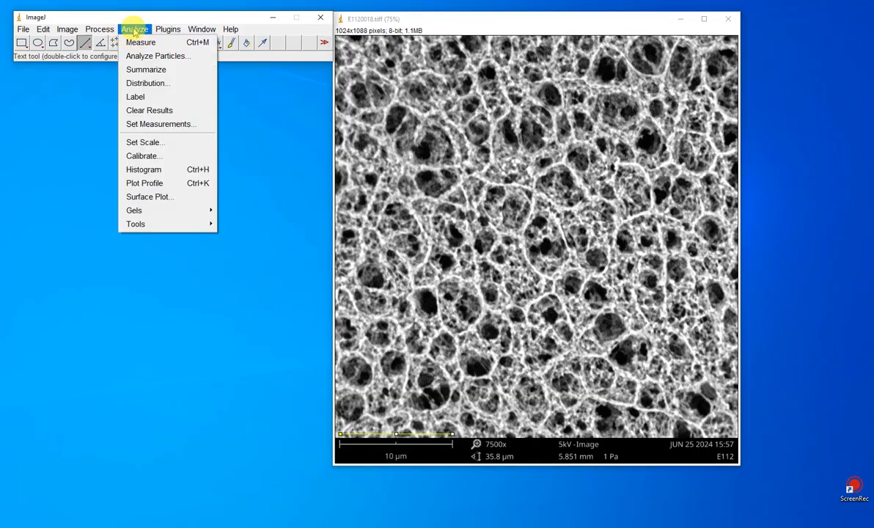
{"action": "left_click", "coordinate": [145, 142]}
{"action": "double_click", "coordinate": [458, 137]}
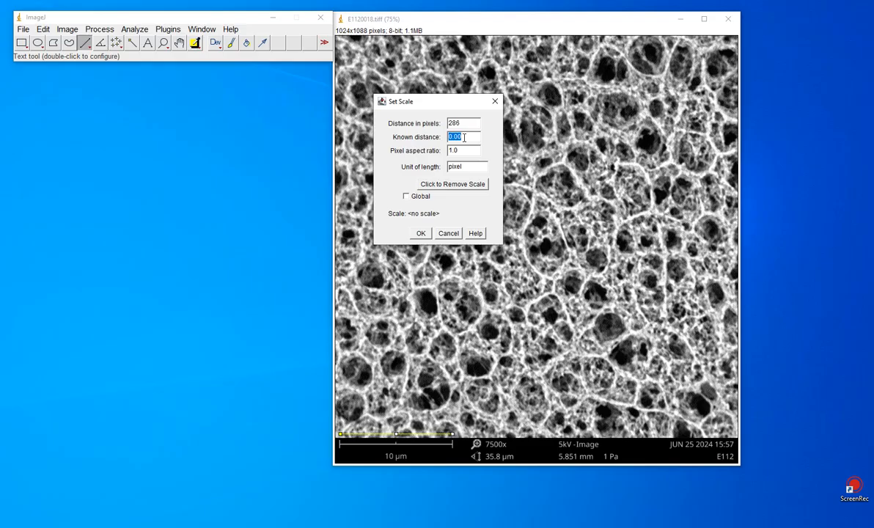
{"action": "type", "text": "10"}
{"action": "left_click", "coordinate": [409, 233]}
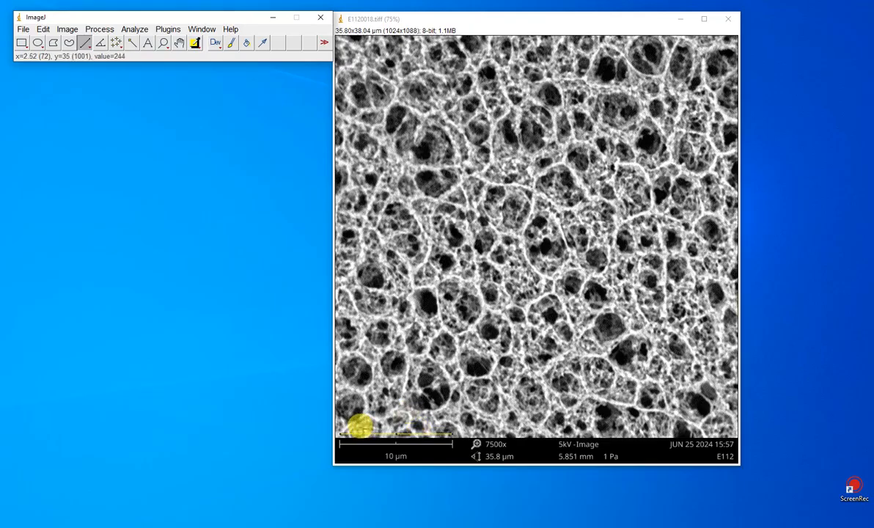
Step: Check the scale by measuring a line about 5.14 µm long along half the scale bar, close the results and clear the line
{"action": "left_click_drag", "start_coordinate": [337, 424], "coordinate": [394, 422]}
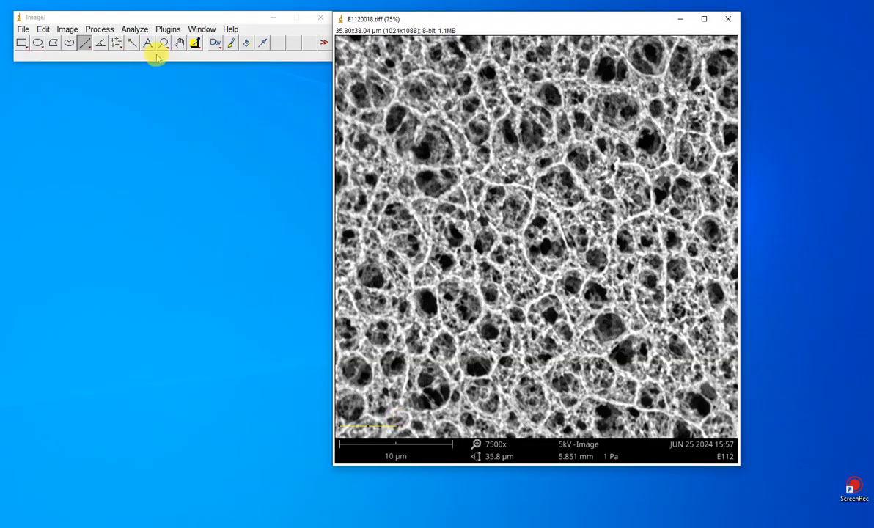
{"action": "left_click", "coordinate": [131, 29]}
{"action": "left_click", "coordinate": [140, 44]}
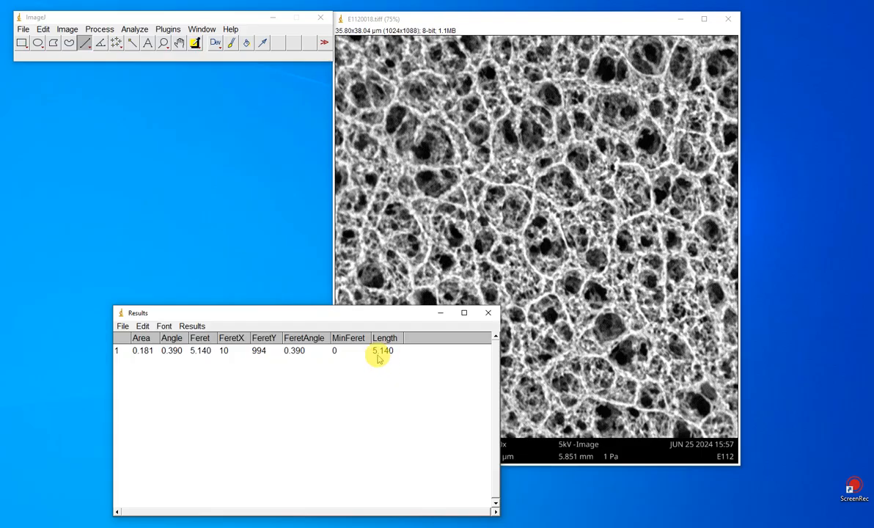
{"action": "left_click", "coordinate": [487, 312]}
{"action": "left_click", "coordinate": [435, 167]}
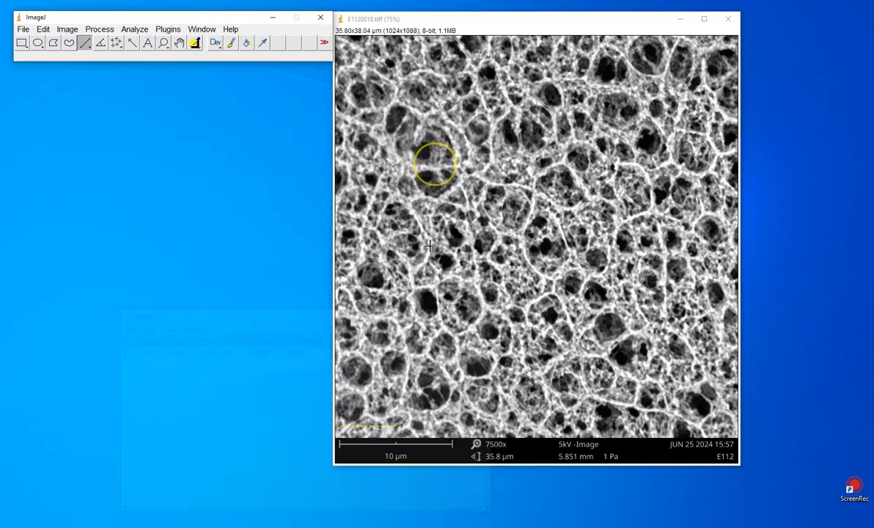
{"action": "left_click_drag", "start_coordinate": [340, 425], "coordinate": [397, 428]}
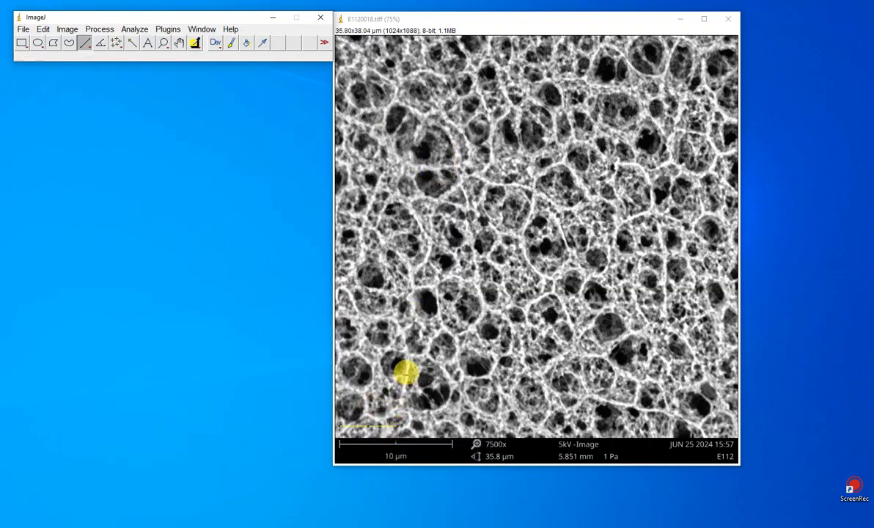
{"action": "left_click", "coordinate": [403, 367]}
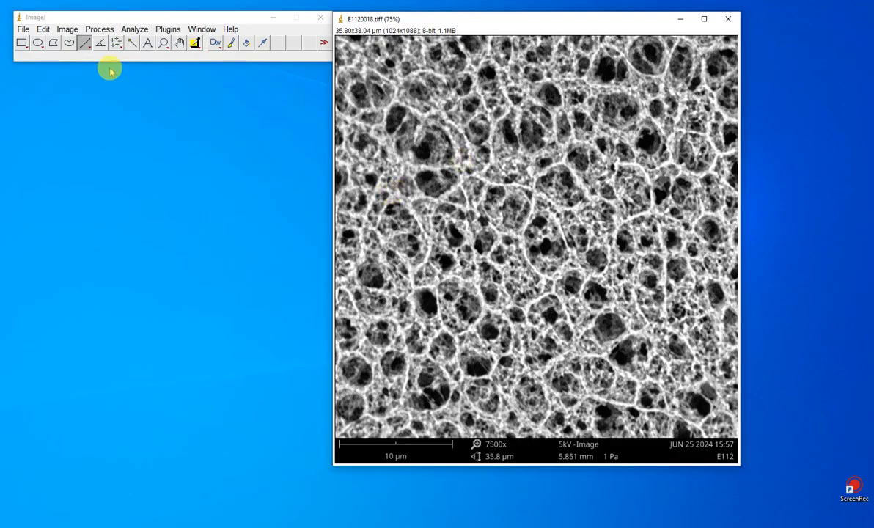
Step: Select a rectangle of about 23.88 × 23.25 µm in the upper middle of the micrograph, duplicate it as a separate image and reposition the copy
{"action": "left_click", "coordinate": [22, 43]}
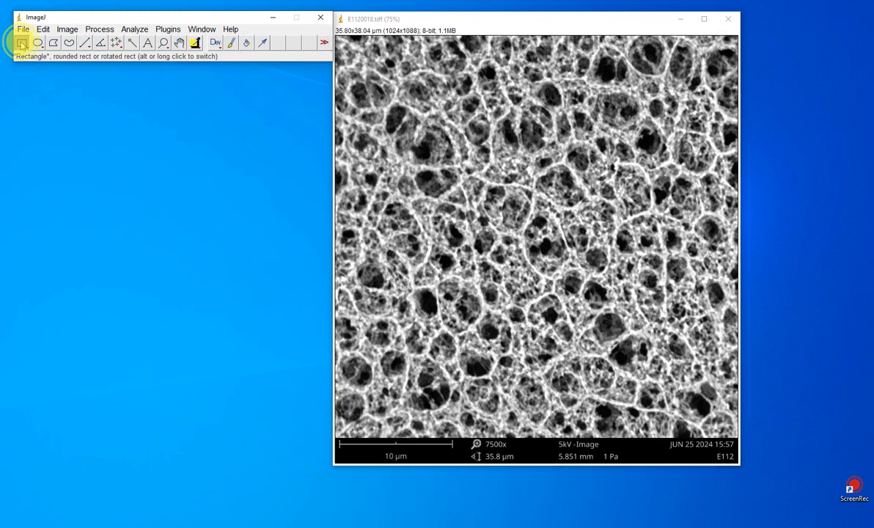
{"action": "left_click_drag", "start_coordinate": [398, 64], "coordinate": [666, 324]}
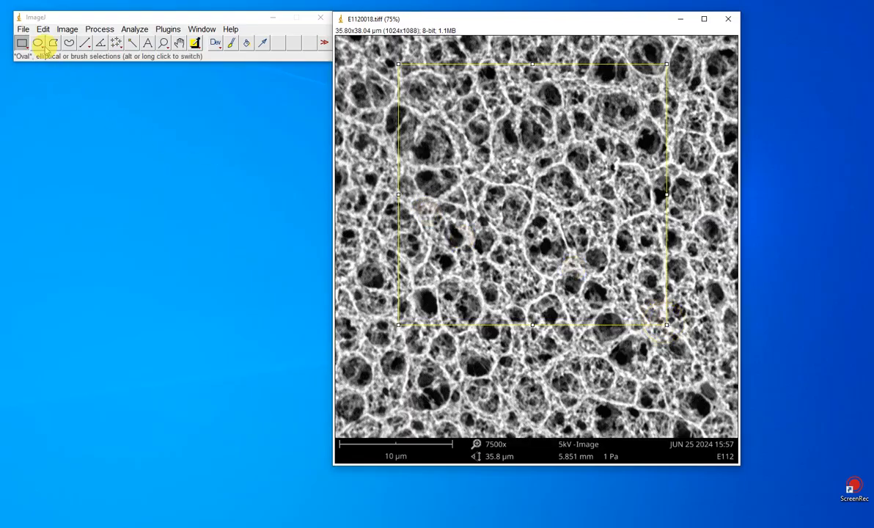
{"action": "left_click", "coordinate": [66, 28]}
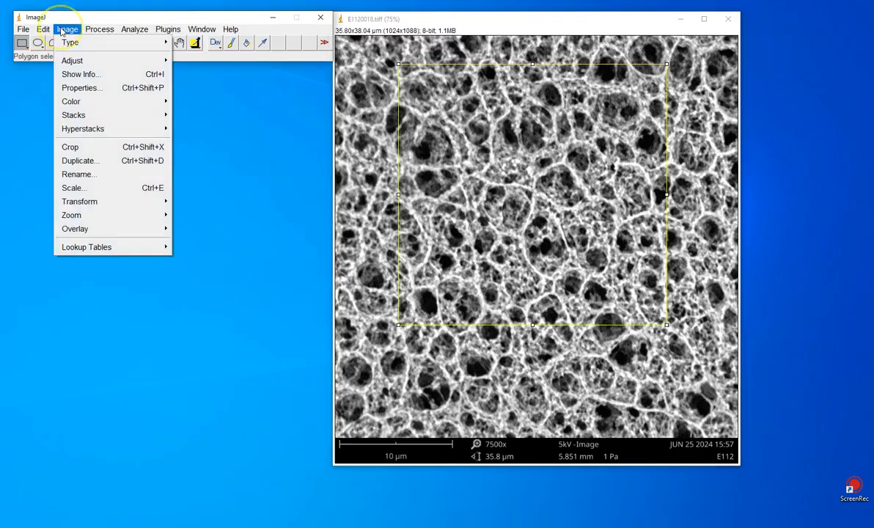
{"action": "left_click", "coordinate": [77, 159]}
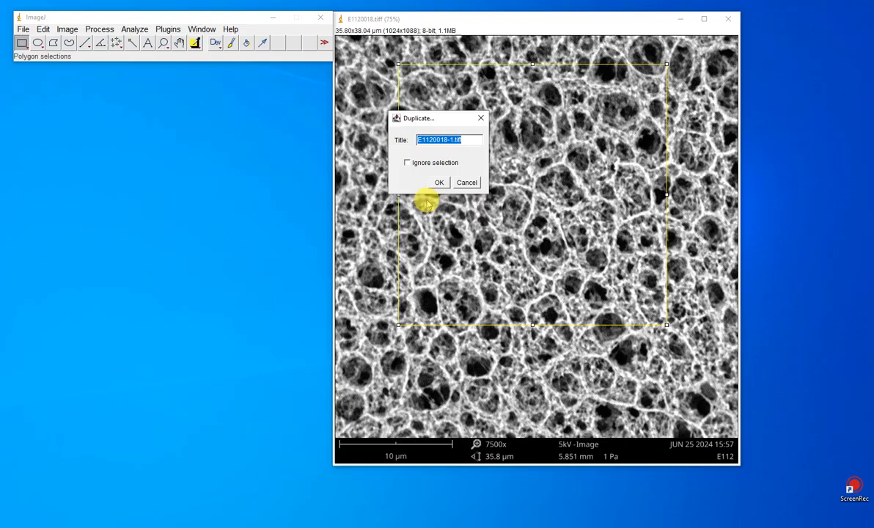
{"action": "left_click", "coordinate": [438, 181]}
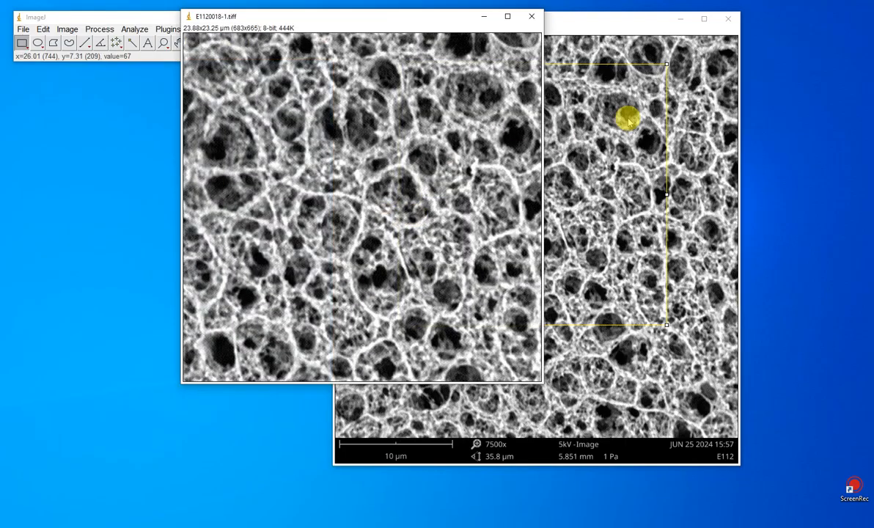
{"action": "left_click_drag", "start_coordinate": [335, 21], "coordinate": [295, 92]}
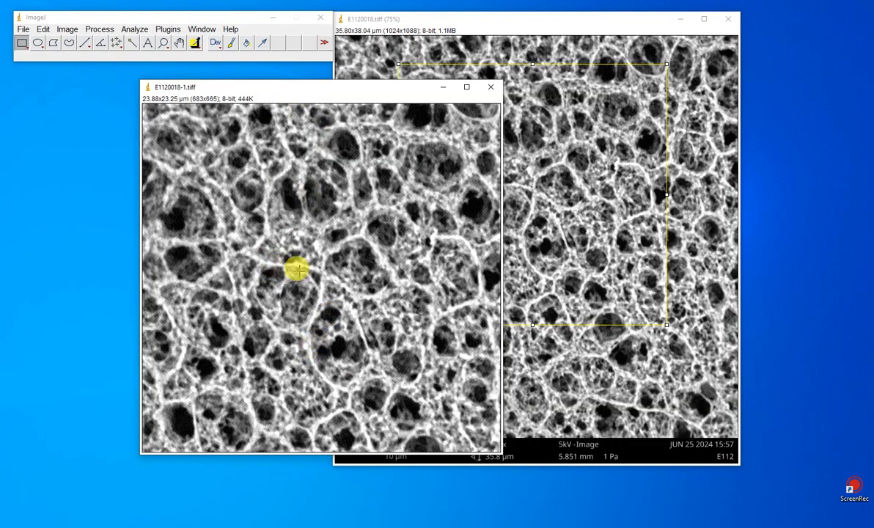
Step: Open the Threshold adjustment for the duplicated image and set the lower threshold to 0
{"action": "left_click", "coordinate": [68, 30]}
{"action": "mouse_move", "coordinate": [76, 63]}
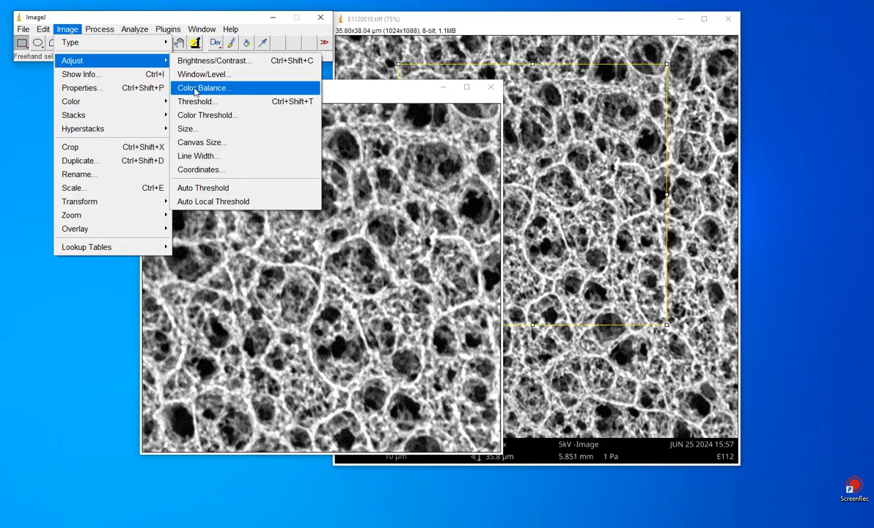
{"action": "left_click", "coordinate": [116, 63]}
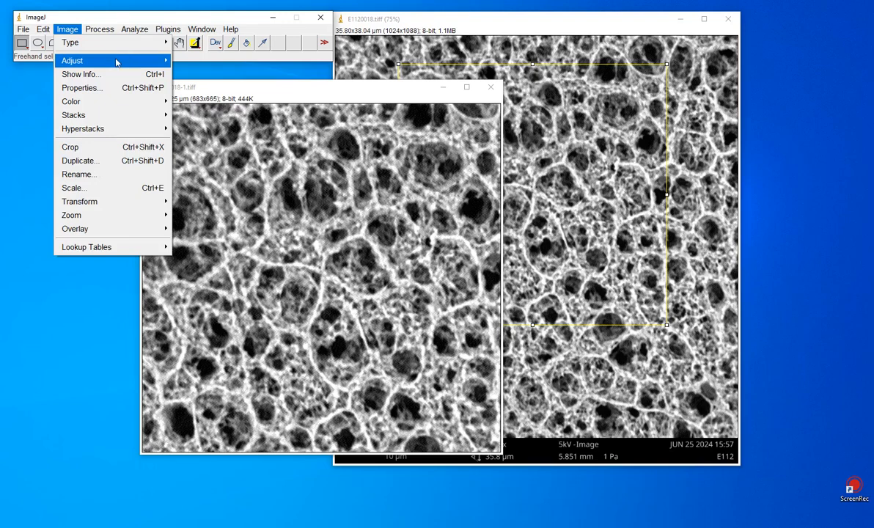
{"action": "mouse_move", "coordinate": [138, 63]}
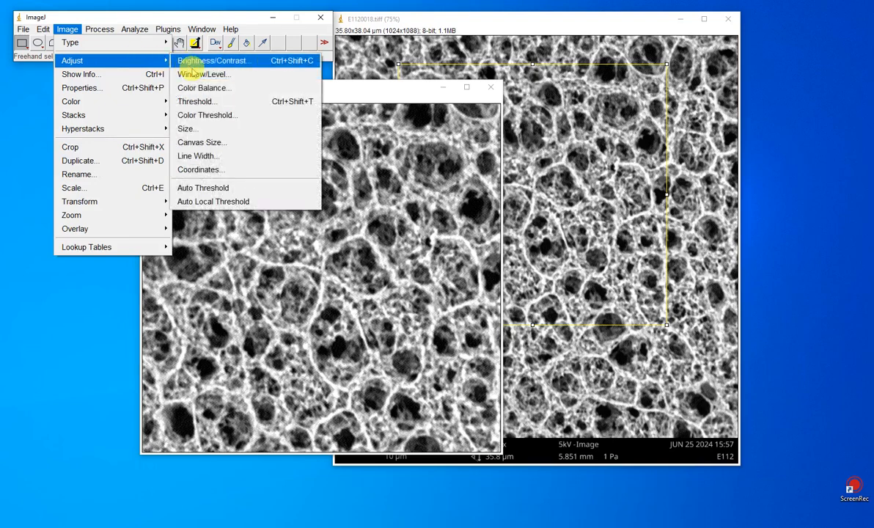
{"action": "left_click", "coordinate": [200, 104]}
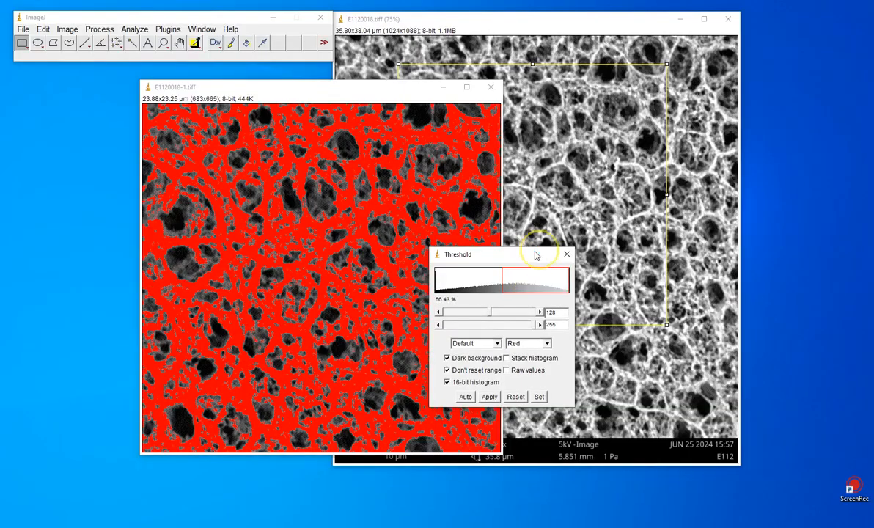
{"action": "left_click_drag", "start_coordinate": [522, 251], "coordinate": [535, 251]}
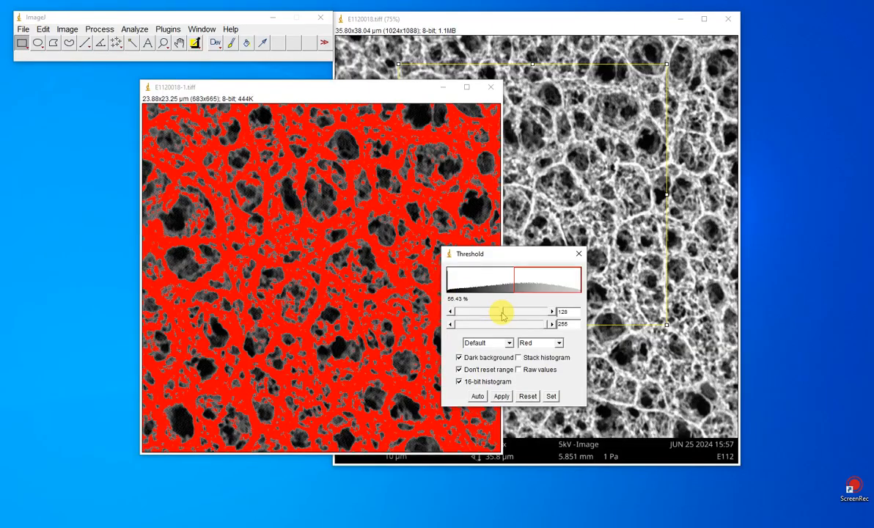
{"action": "left_click_drag", "start_coordinate": [503, 315], "coordinate": [454, 313]}
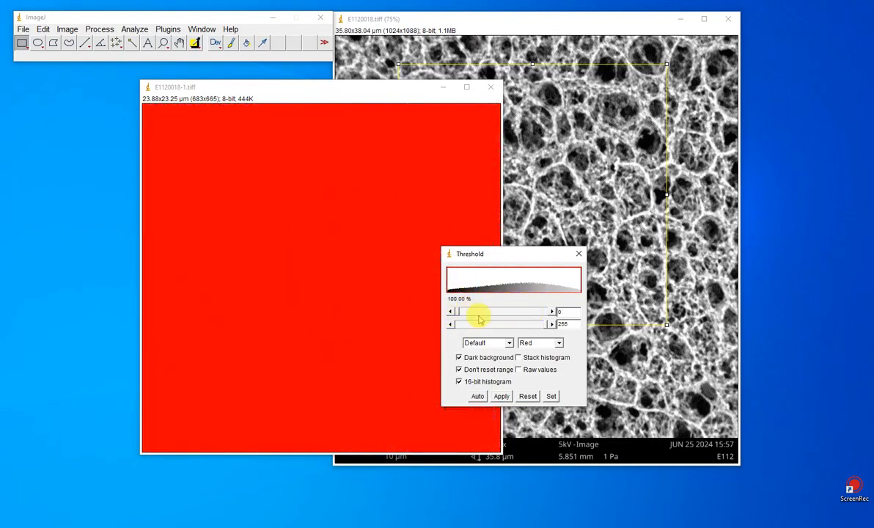
Step: Set the upper threshold to 135 to cover the dark pores, apply it to the duplicated image and close the threshold settings
{"action": "left_click_drag", "start_coordinate": [546, 326], "coordinate": [500, 327]}
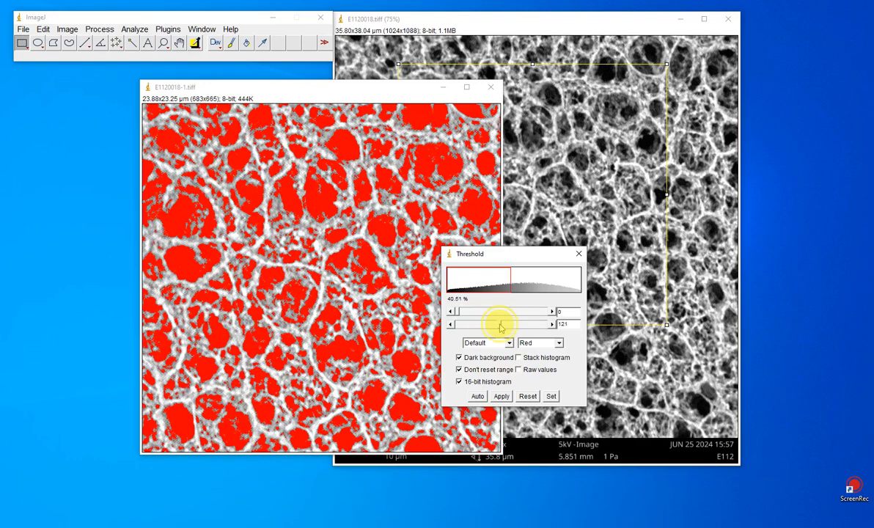
{"action": "left_click_drag", "start_coordinate": [496, 328], "coordinate": [492, 328]}
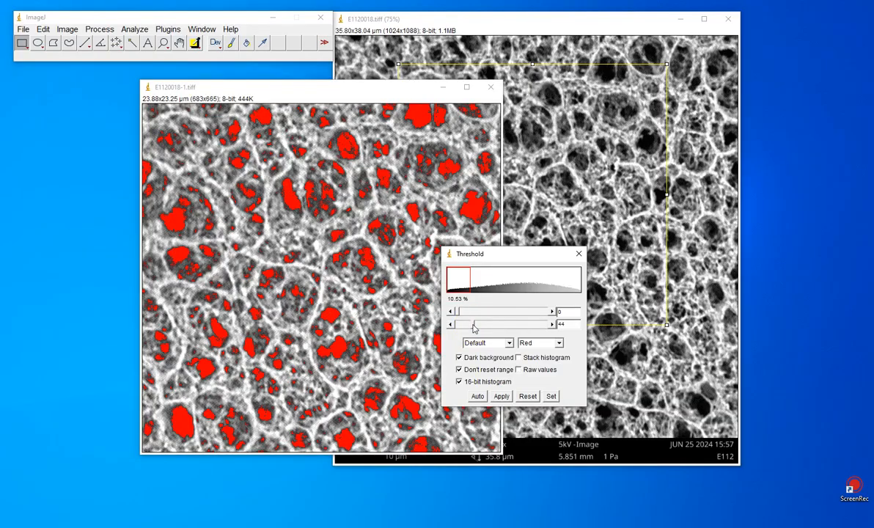
{"action": "left_click_drag", "start_coordinate": [474, 328], "coordinate": [478, 329]}
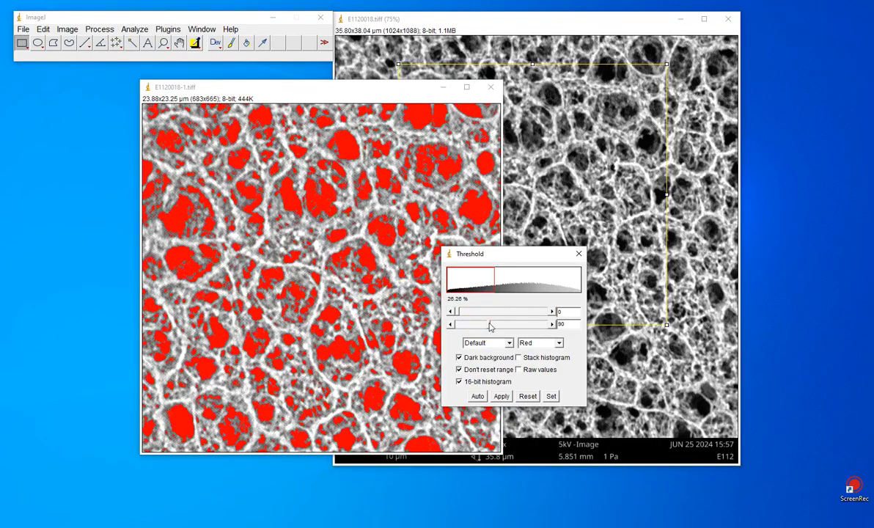
{"action": "left_click_drag", "start_coordinate": [491, 326], "coordinate": [506, 327]}
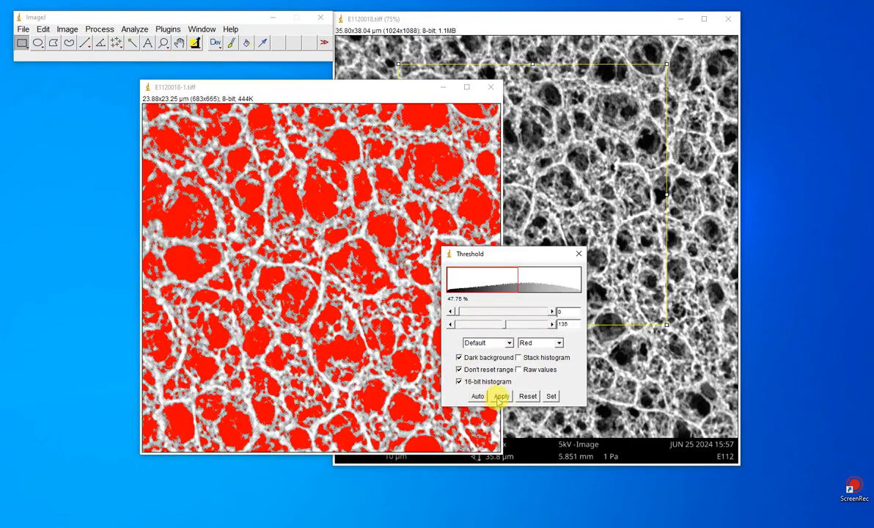
{"action": "left_click", "coordinate": [500, 397]}
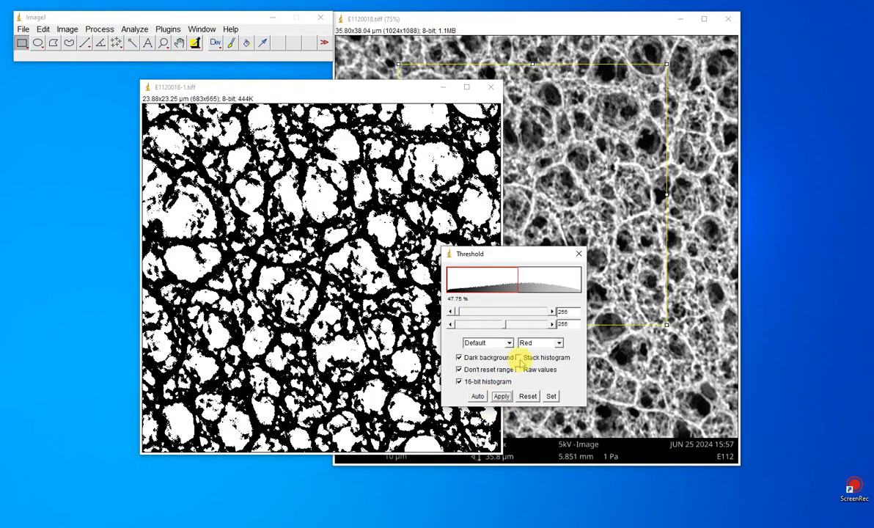
{"action": "left_click", "coordinate": [578, 253]}
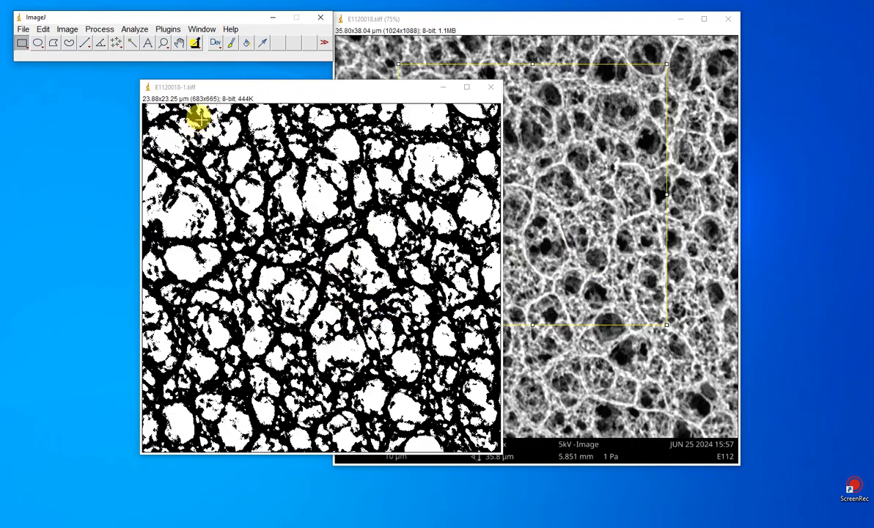
Step: Accept the measurement settings with Area and Feret's diameter enabled and 3 decimal places
{"action": "left_click", "coordinate": [134, 29]}
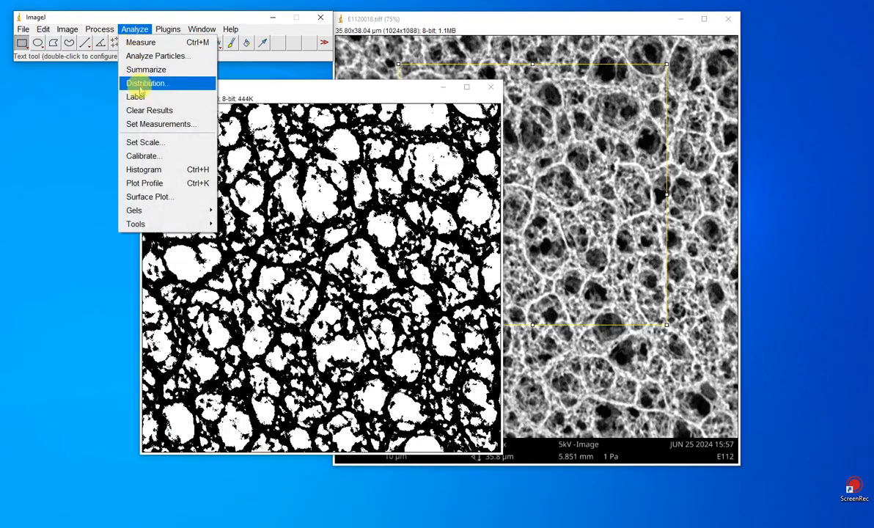
{"action": "left_click", "coordinate": [143, 122]}
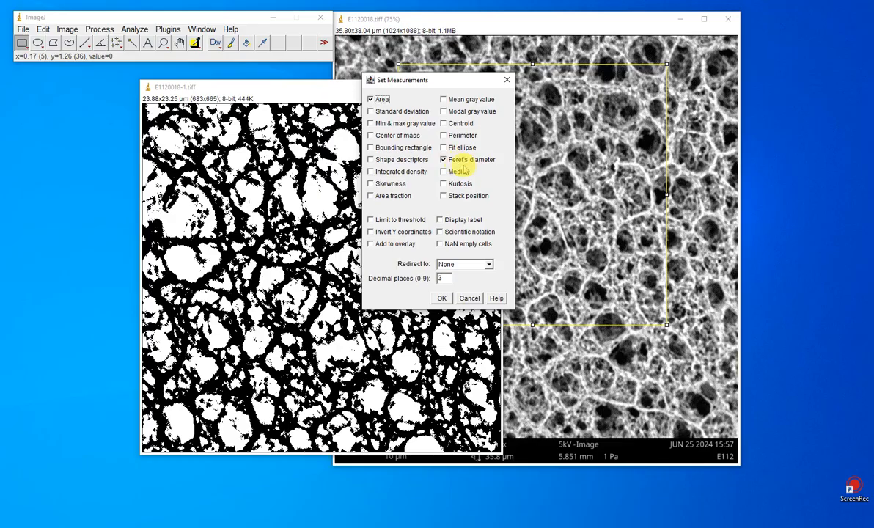
{"action": "left_click", "coordinate": [442, 298]}
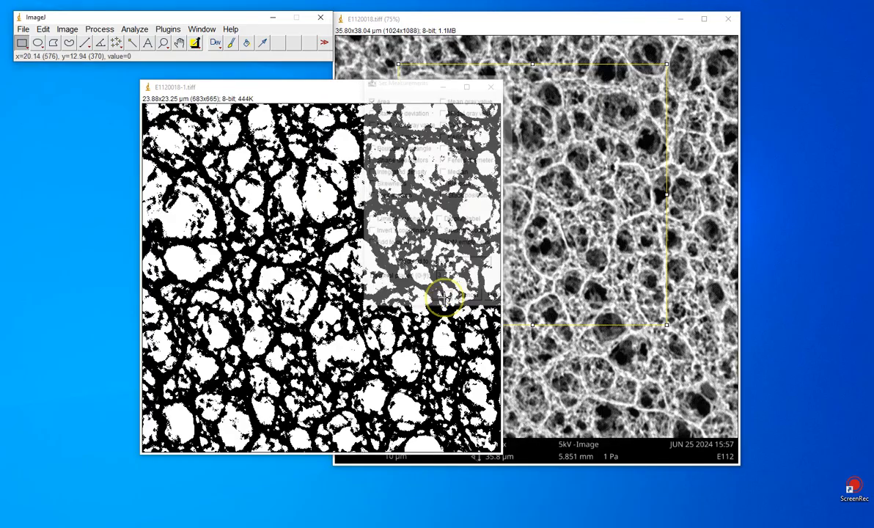
Step: Run Analyze Particles on the thresholded copy with size 0.010-Infinity µm², circularity 0.00-5.00 and Overlay Masks as the output
{"action": "left_click", "coordinate": [134, 30]}
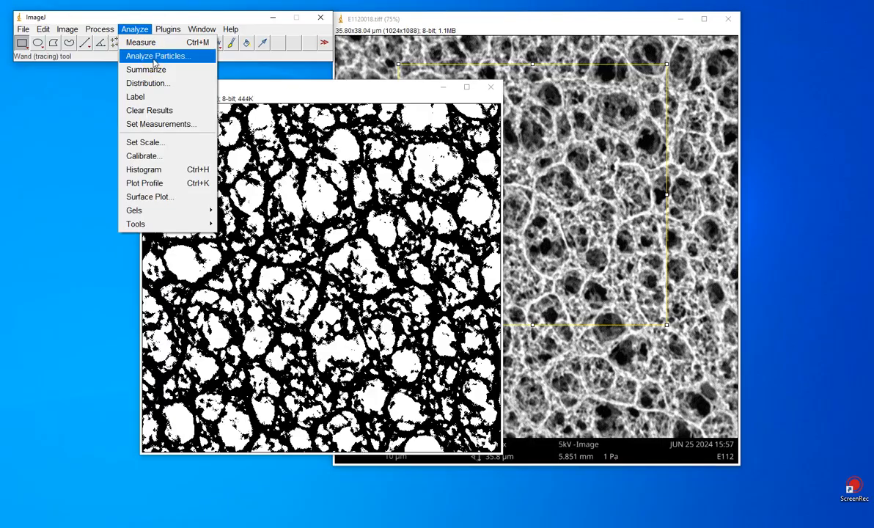
{"action": "left_click", "coordinate": [154, 58]}
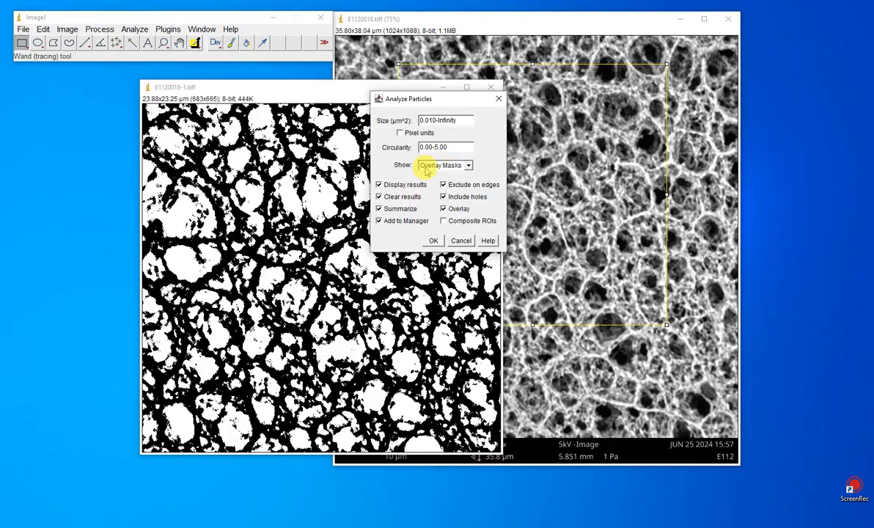
{"action": "left_click", "coordinate": [440, 165]}
{"action": "left_click", "coordinate": [440, 192]}
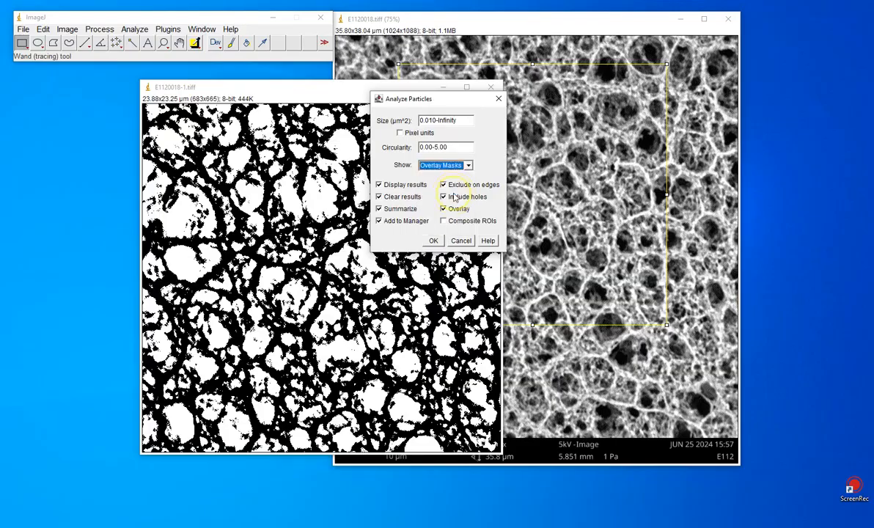
{"action": "left_click", "coordinate": [433, 242]}
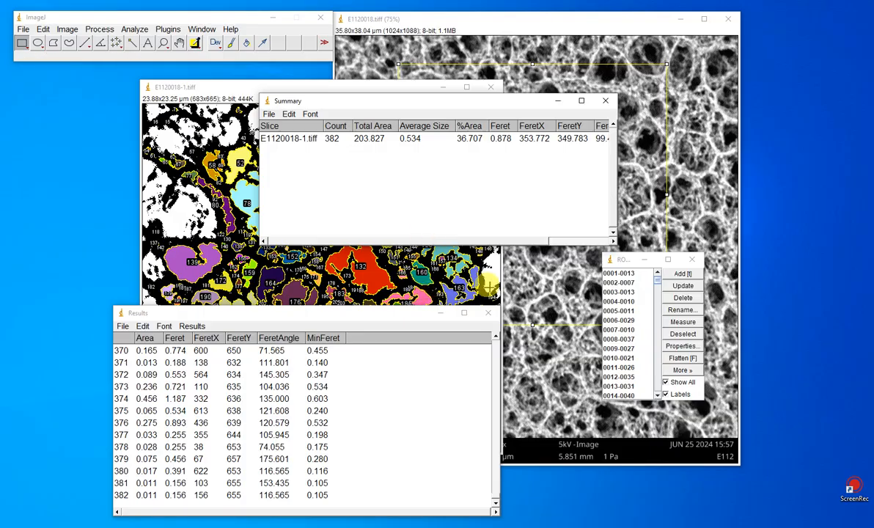
Step: Rearrange the summary table and the overlay image to examine the numbered pores, and bring the results table to the front
{"action": "left_click_drag", "start_coordinate": [428, 101], "coordinate": [579, 140]}
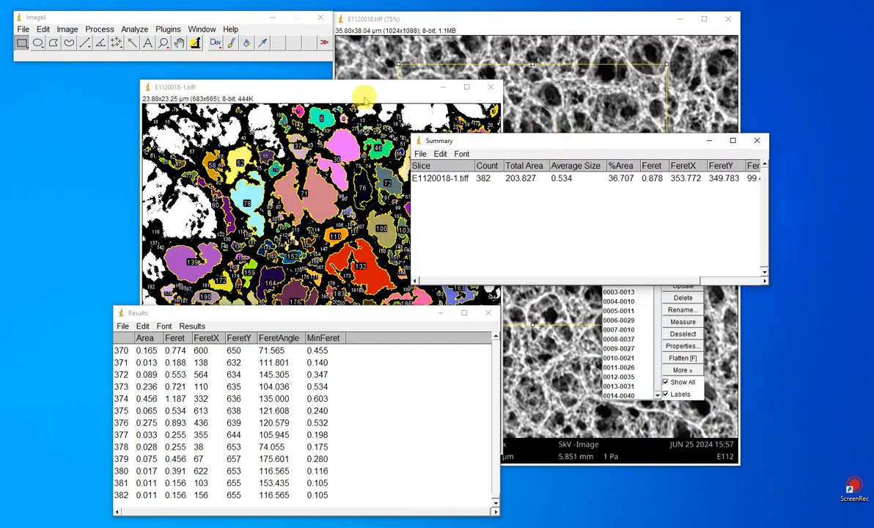
{"action": "left_click", "coordinate": [363, 95]}
{"action": "left_click_drag", "start_coordinate": [362, 95], "coordinate": [325, 82]}
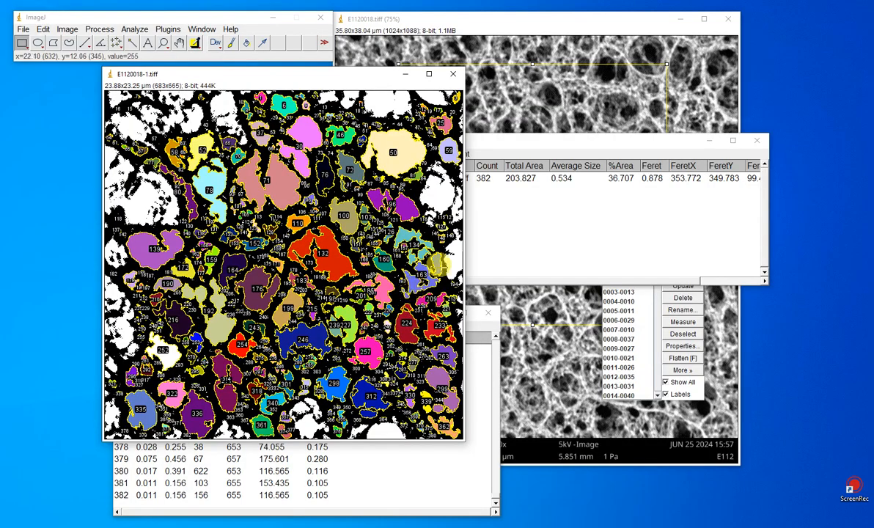
{"action": "left_click_drag", "start_coordinate": [517, 142], "coordinate": [381, 146]}
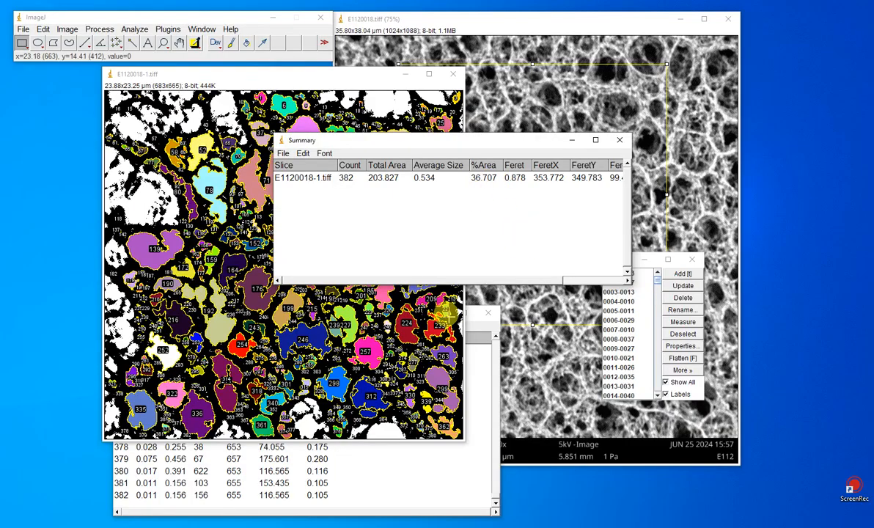
{"action": "left_click", "coordinate": [430, 460]}
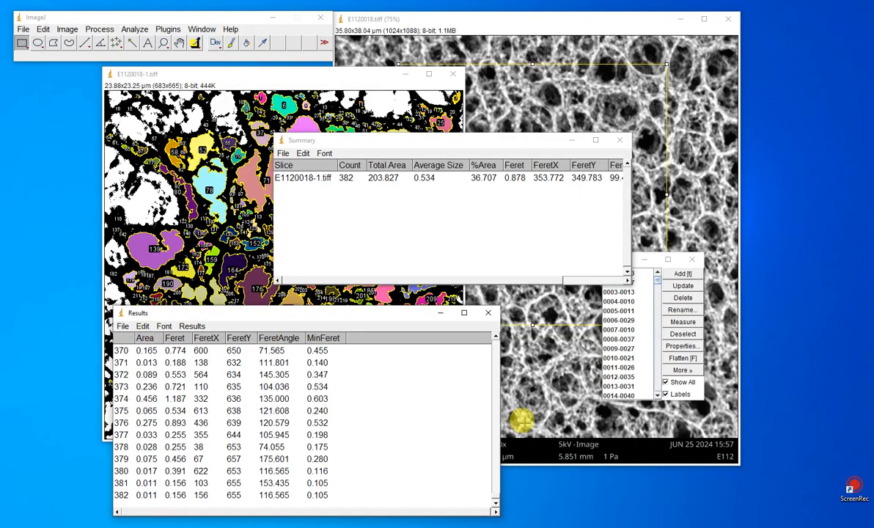
Step: View the results table from its first row and consult the pore size distribution slide in PowerPoint before returning to ImageJ
{"action": "left_click", "coordinate": [496, 486]}
{"action": "left_click_drag", "start_coordinate": [497, 486], "coordinate": [495, 335]}
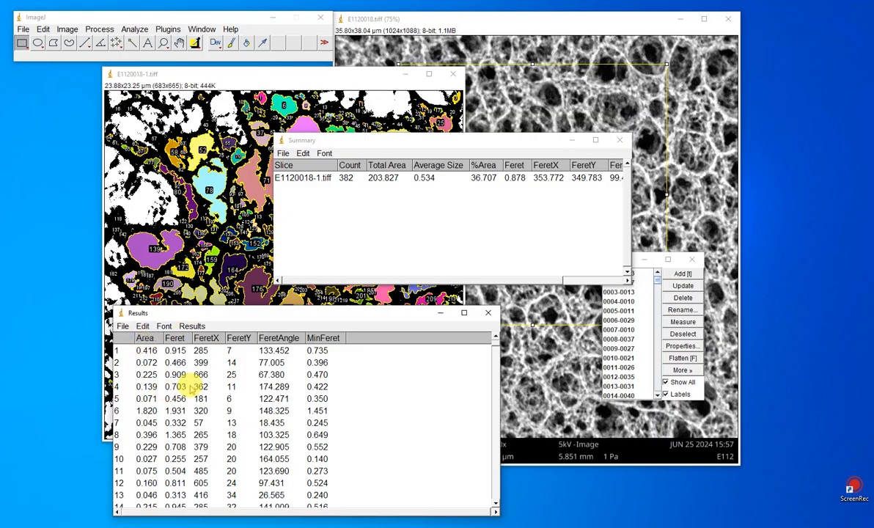
{"action": "left_click", "coordinate": [212, 527]}
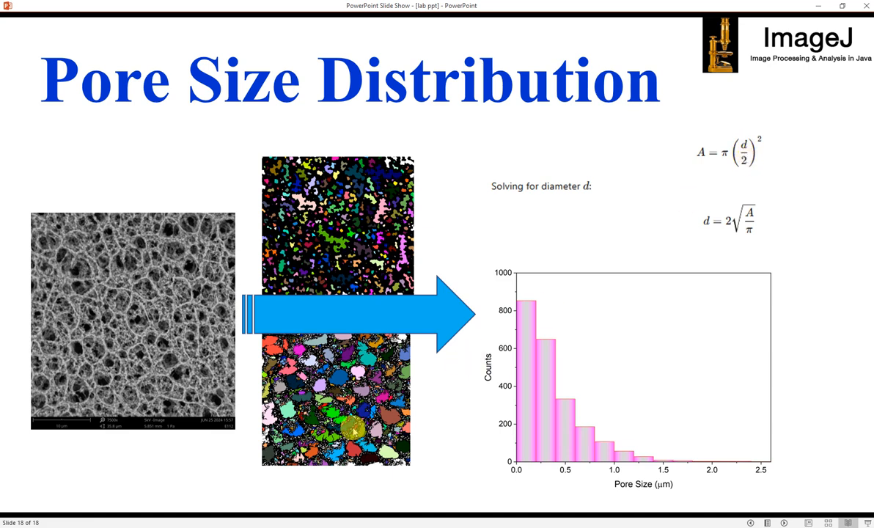
{"action": "left_click", "coordinate": [523, 527]}
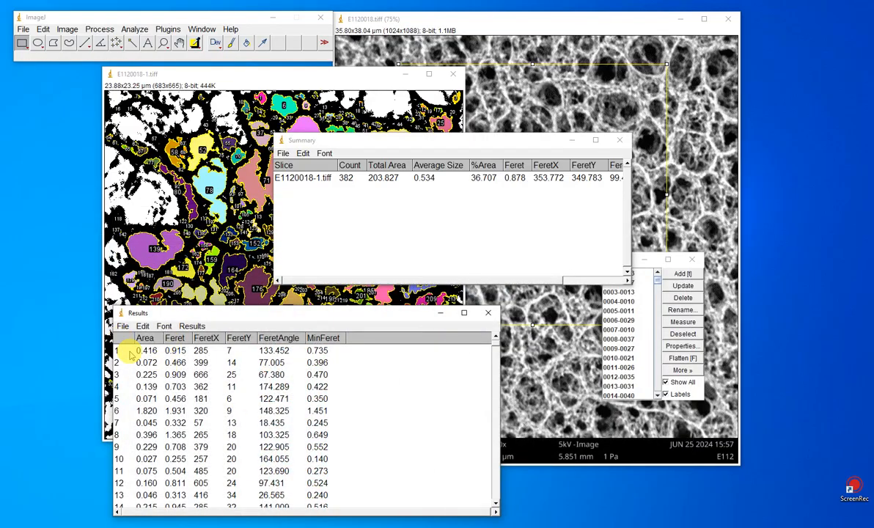
{"action": "left_click_drag", "start_coordinate": [125, 353], "coordinate": [258, 521]}
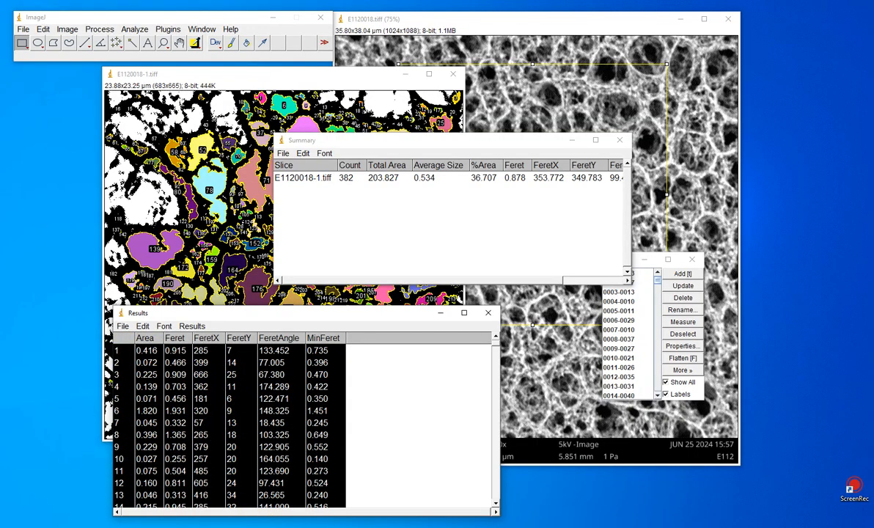
{"action": "scroll", "coordinate": [351, 475], "scroll_direction": "down", "scroll_amount": 4}
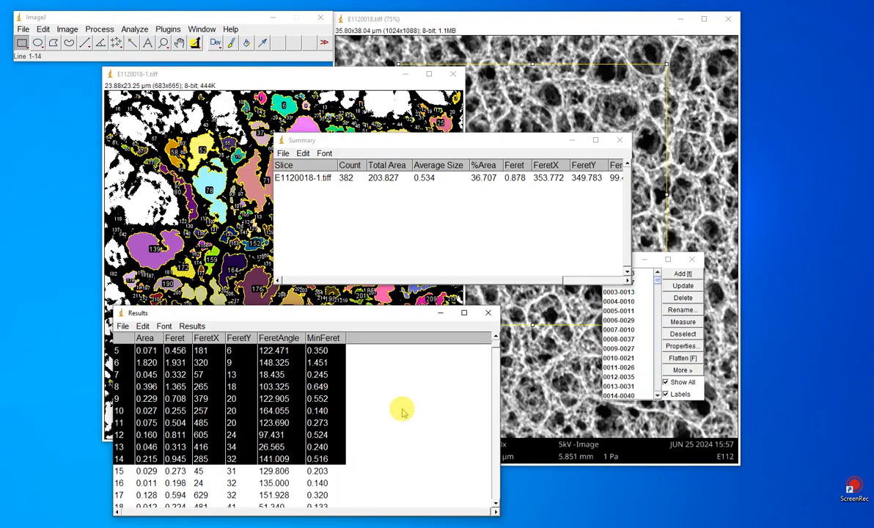
{"action": "scroll", "coordinate": [337, 398], "scroll_direction": "up", "scroll_amount": 3}
{"action": "left_click", "coordinate": [360, 390]}
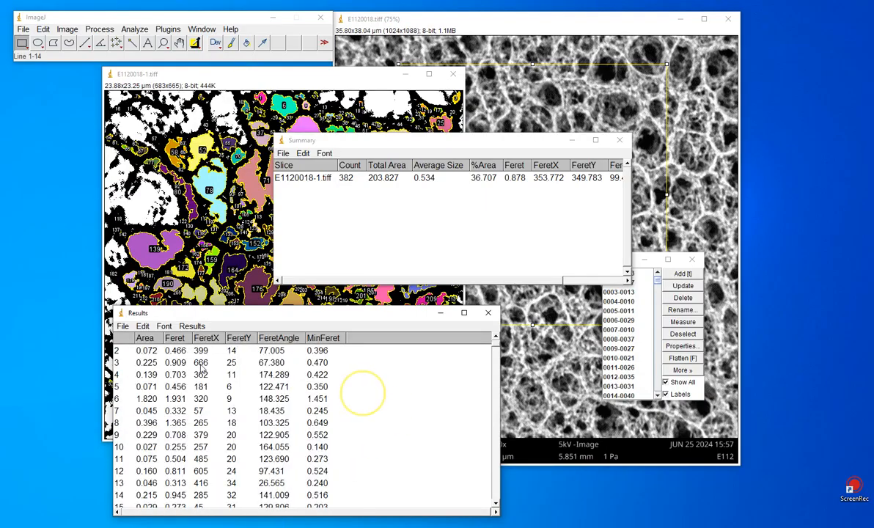
{"action": "scroll", "coordinate": [126, 345], "scroll_direction": "up", "scroll_amount": 1}
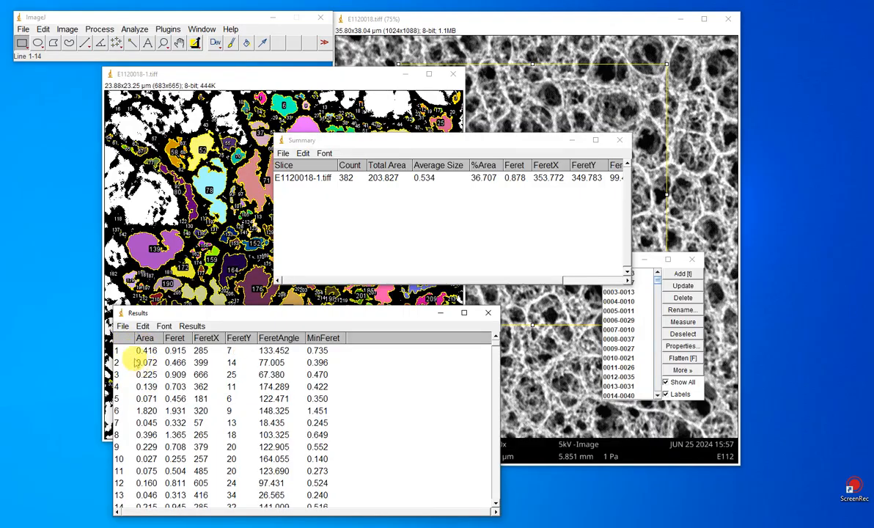
{"action": "left_click_drag", "start_coordinate": [121, 350], "coordinate": [318, 477]}
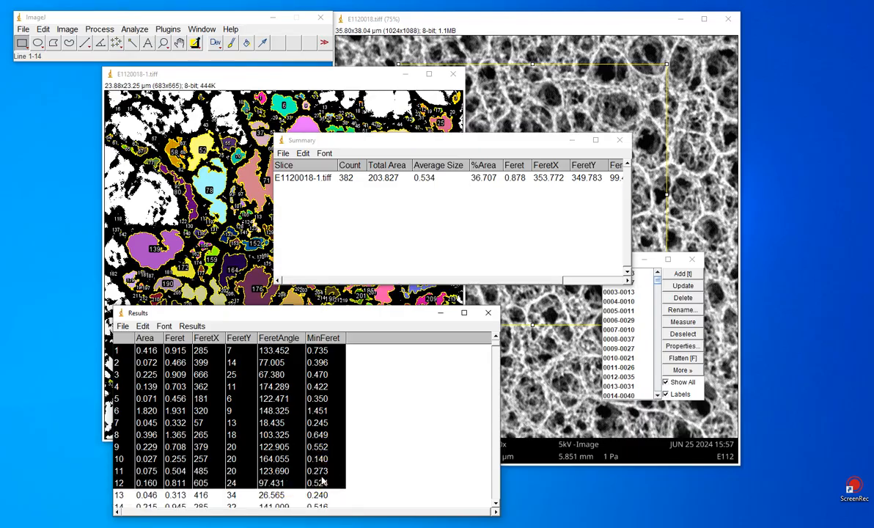
Step: Move the results table clear of the lower screen edge, select rows 1 to 382 and copy them
{"action": "left_click_drag", "start_coordinate": [267, 319], "coordinate": [237, 78]}
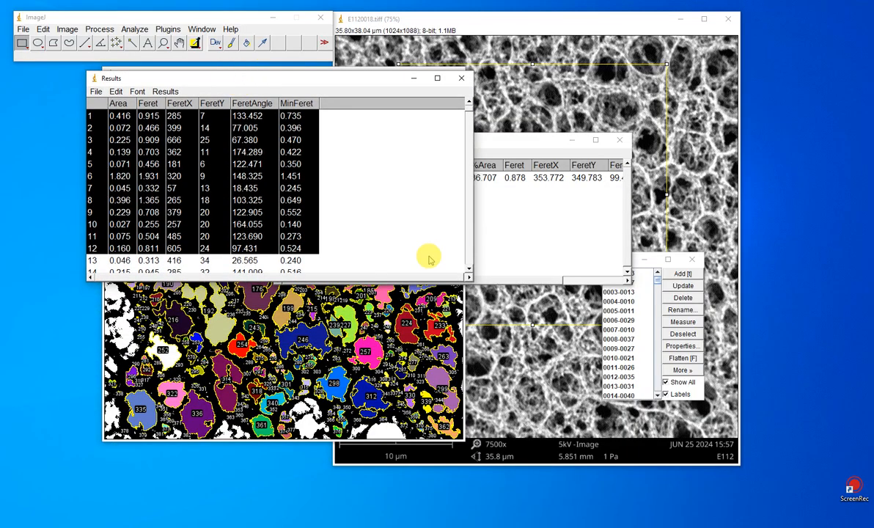
{"action": "left_click", "coordinate": [312, 188]}
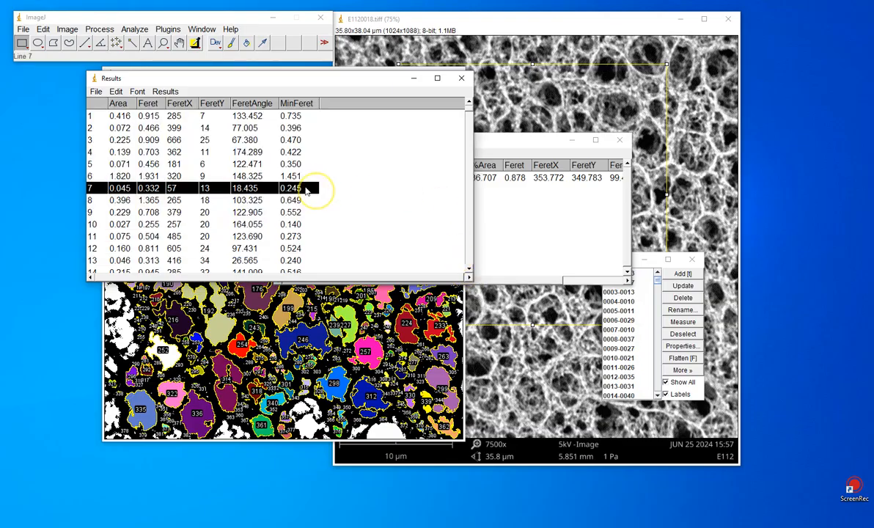
{"action": "left_click", "coordinate": [104, 104]}
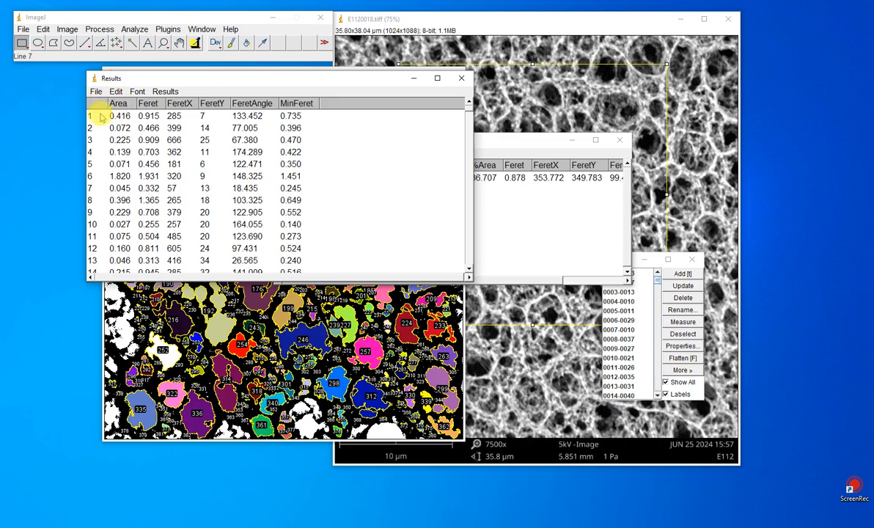
{"action": "left_click", "coordinate": [104, 116]}
{"action": "left_click_drag", "start_coordinate": [119, 118], "coordinate": [201, 352]}
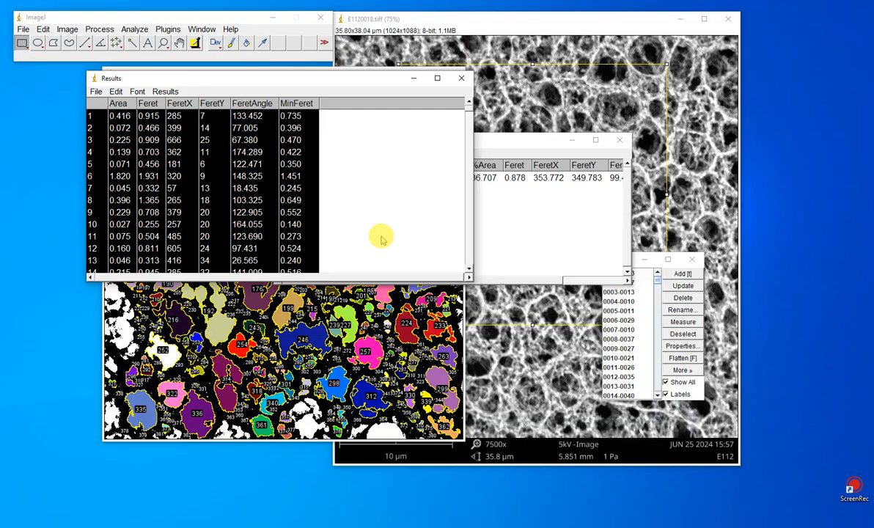
{"action": "scroll", "coordinate": [380, 236], "scroll_direction": "down", "scroll_amount": 1}
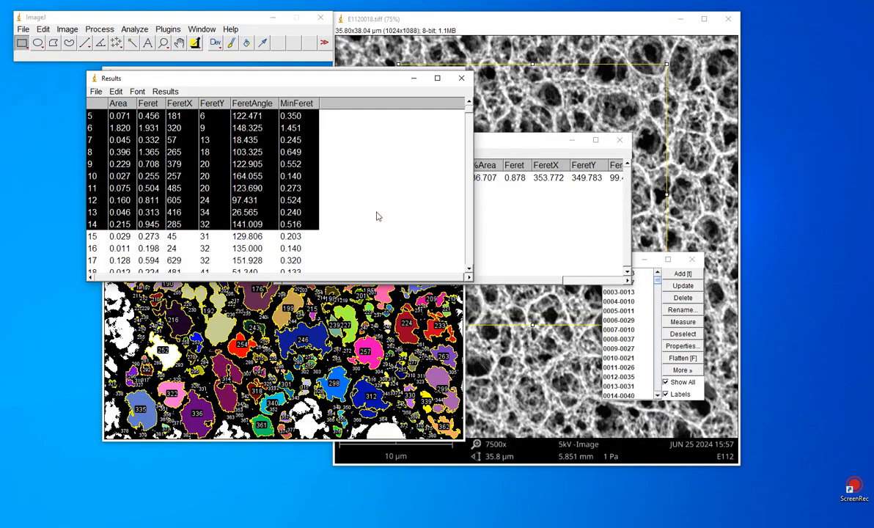
{"action": "left_click_drag", "start_coordinate": [467, 114], "coordinate": [292, 270]}
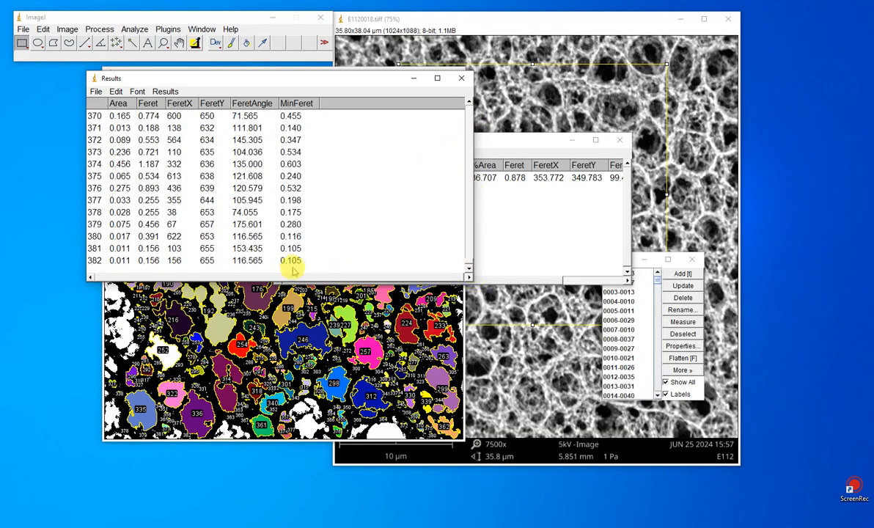
{"action": "left_click", "coordinate": [291, 263], "text": "shift"}
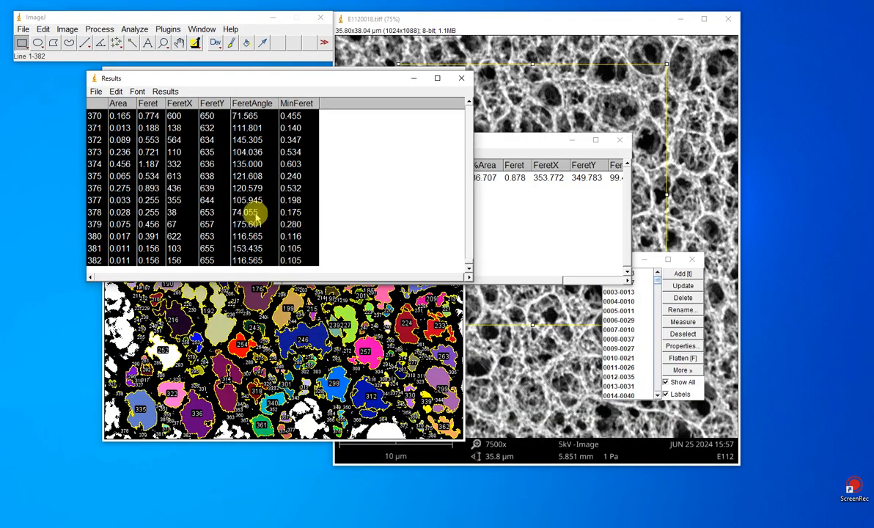
{"action": "mouse_move", "coordinate": [469, 264]}
{"action": "left_mouse_down"}
{"action": "mouse_move", "coordinate": [460, 102]}
{"action": "mouse_move", "coordinate": [473, 267]}
{"action": "left_mouse_up"}
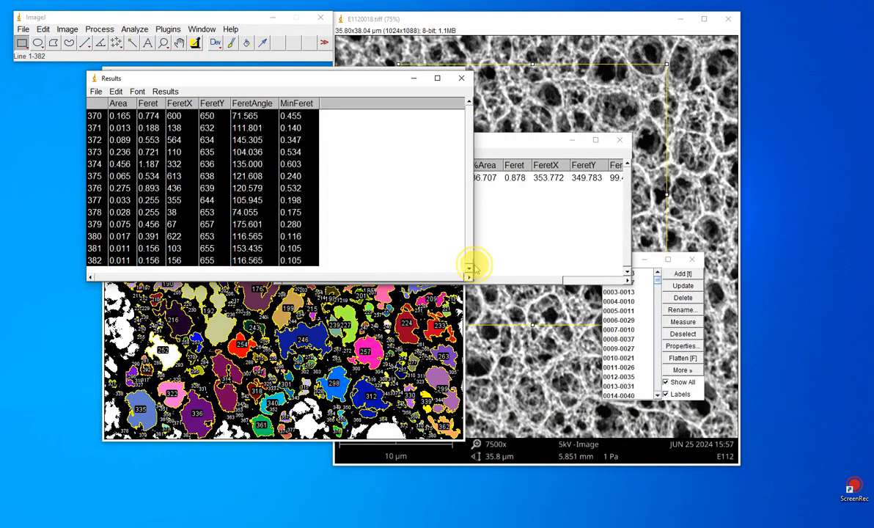
{"action": "right_click", "coordinate": [210, 242]}
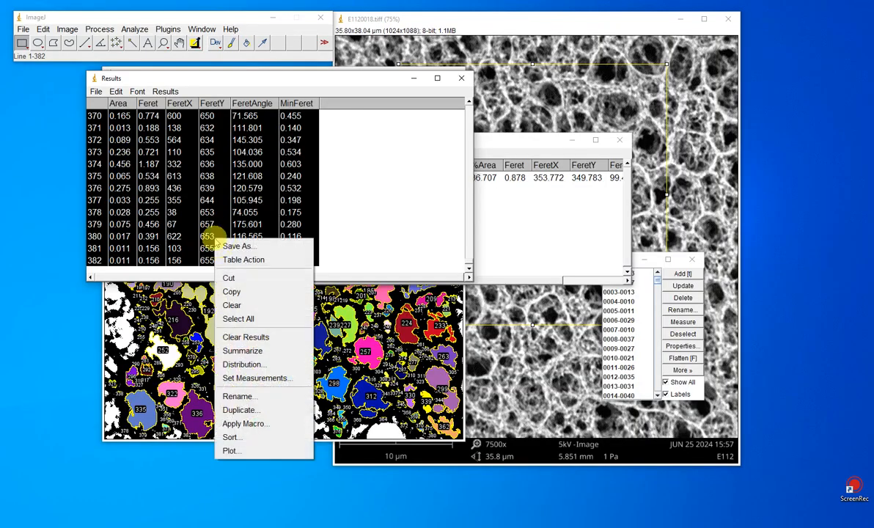
{"action": "left_click", "coordinate": [216, 292]}
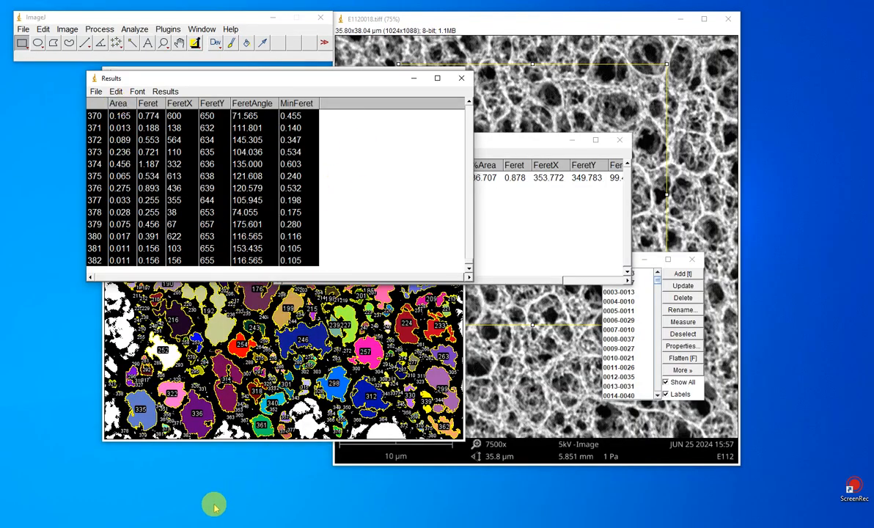
Step: Switch to OriginPro, create a new workbook, enlarge it and paste the copied results starting in row 1 of column A
{"action": "left_click", "coordinate": [167, 526]}
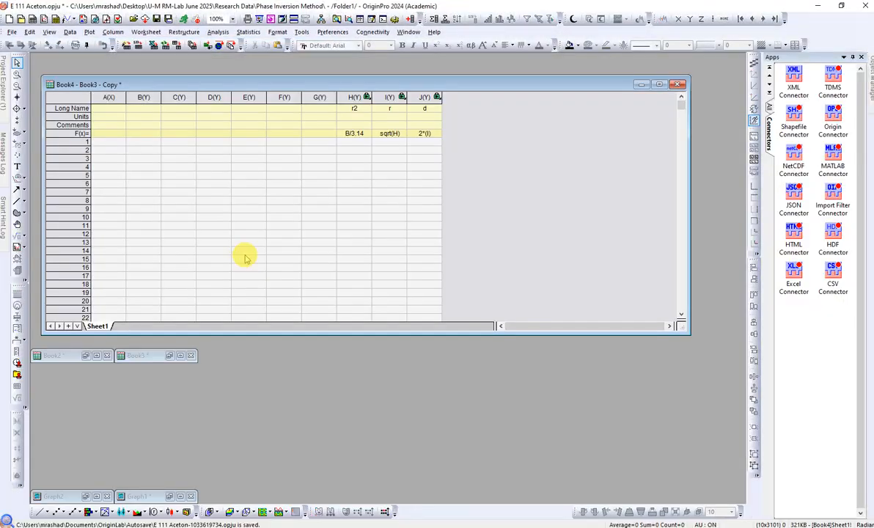
{"action": "left_click", "coordinate": [21, 19]}
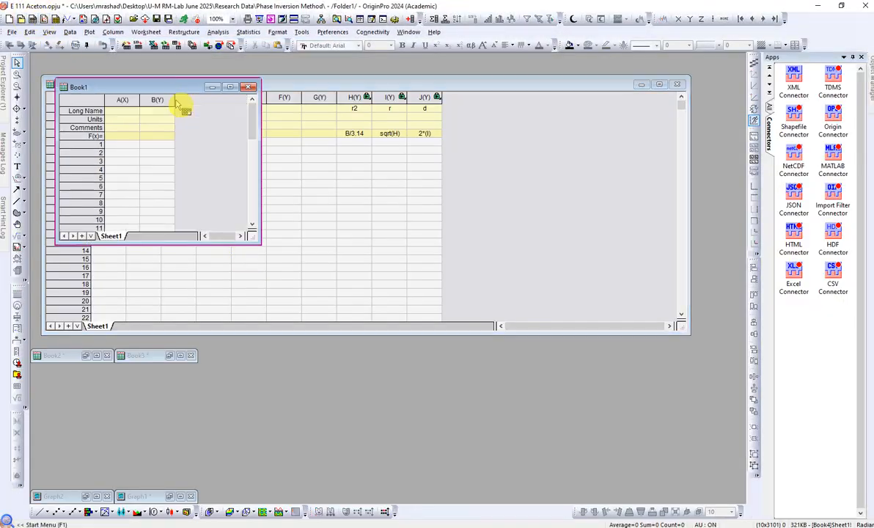
{"action": "left_click_drag", "start_coordinate": [251, 236], "coordinate": [351, 320]}
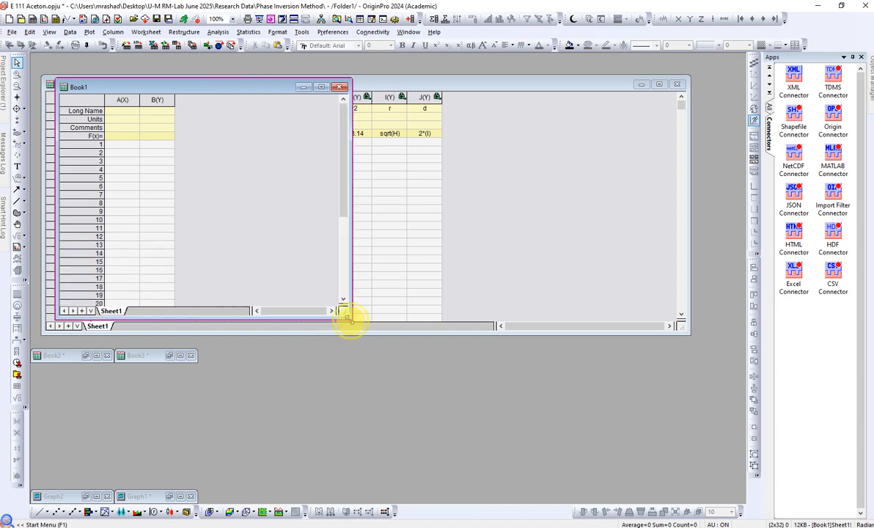
{"action": "left_click", "coordinate": [124, 145]}
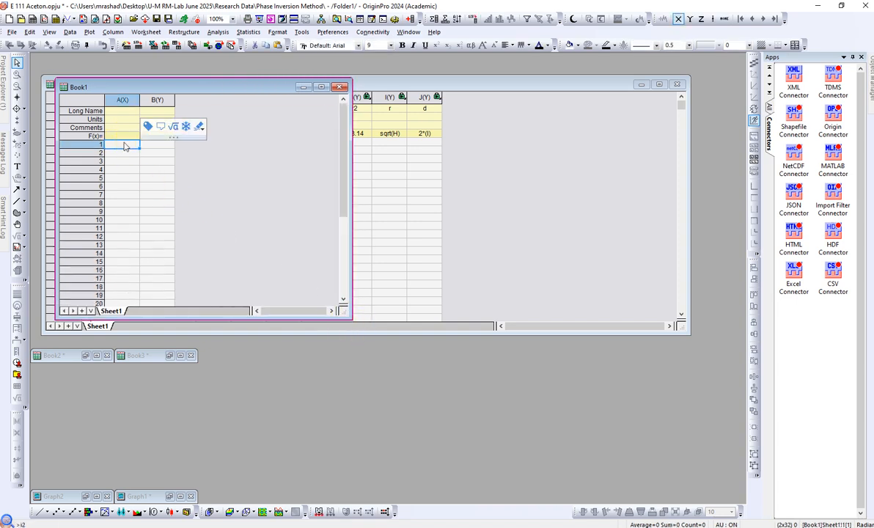
{"action": "key", "text": "ctrl+v"}
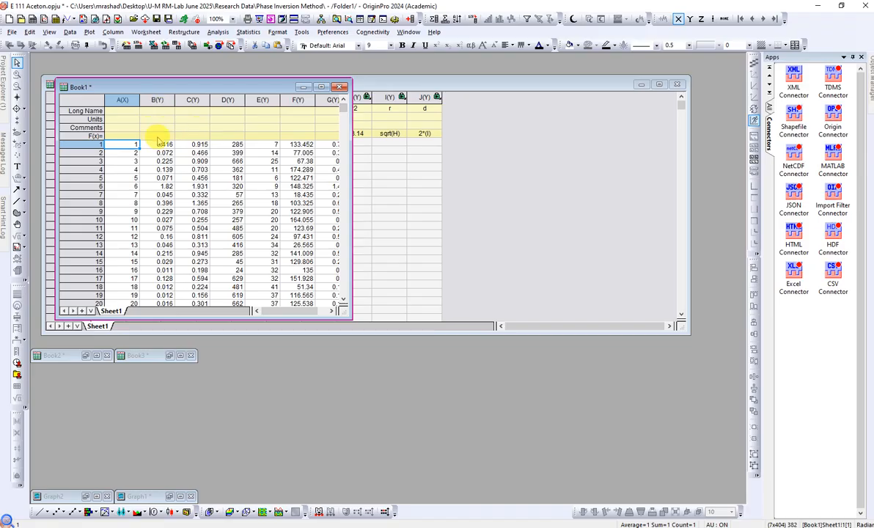
Step: Check the column headings and first rows of the ImageJ results table against the pasted data, and return to OriginPro
{"action": "left_click_drag", "start_coordinate": [175, 91], "coordinate": [183, 139]}
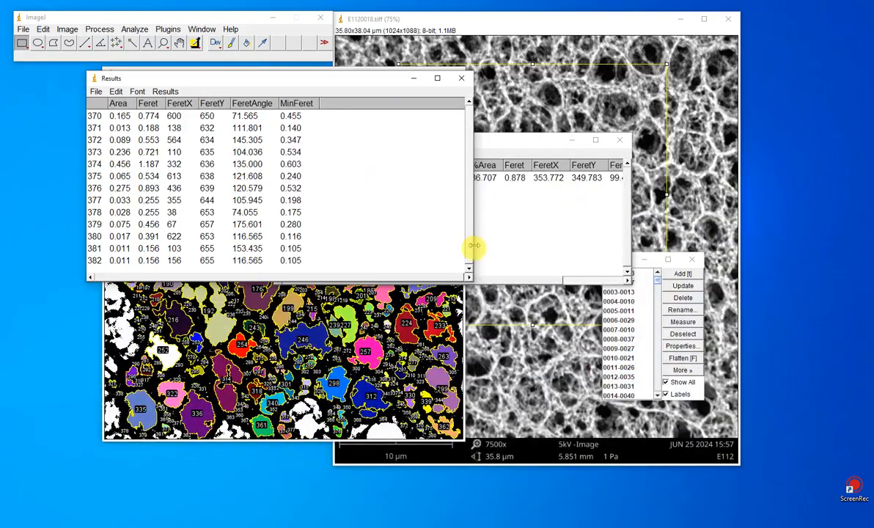
{"action": "left_click_drag", "start_coordinate": [467, 255], "coordinate": [468, 102]}
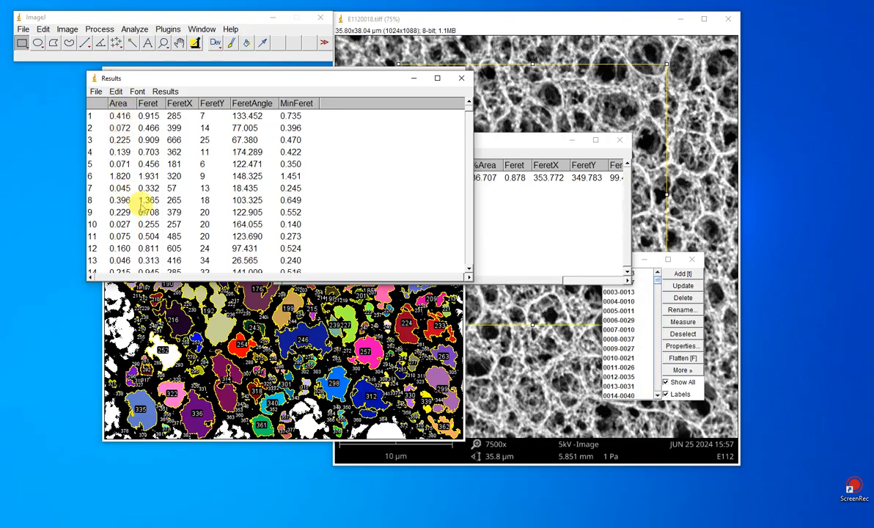
{"action": "left_click", "coordinate": [209, 526]}
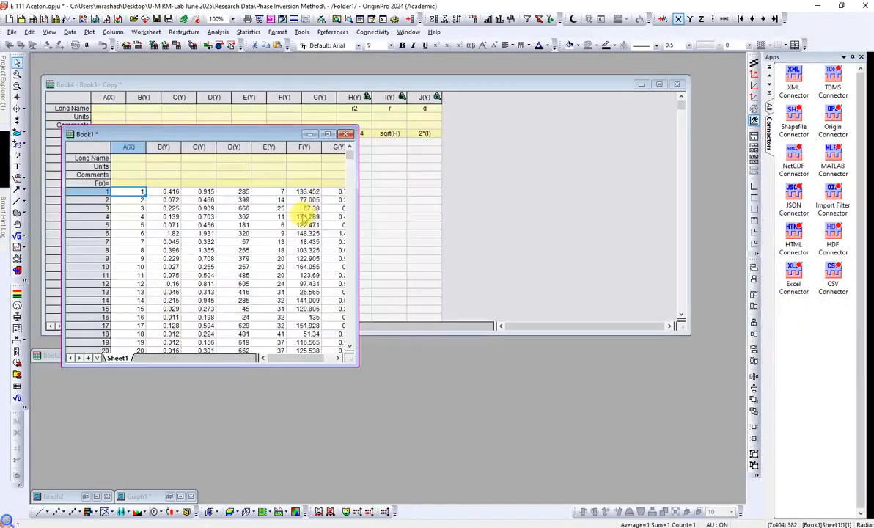
Step: Reposition and widen the Book1 workbook to show all pasted columns, and set the long name of column B to Area
{"action": "left_click_drag", "start_coordinate": [258, 138], "coordinate": [243, 175]}
{"action": "left_click_drag", "start_coordinate": [343, 274], "coordinate": [609, 306]}
{"action": "left_click", "coordinate": [154, 196]}
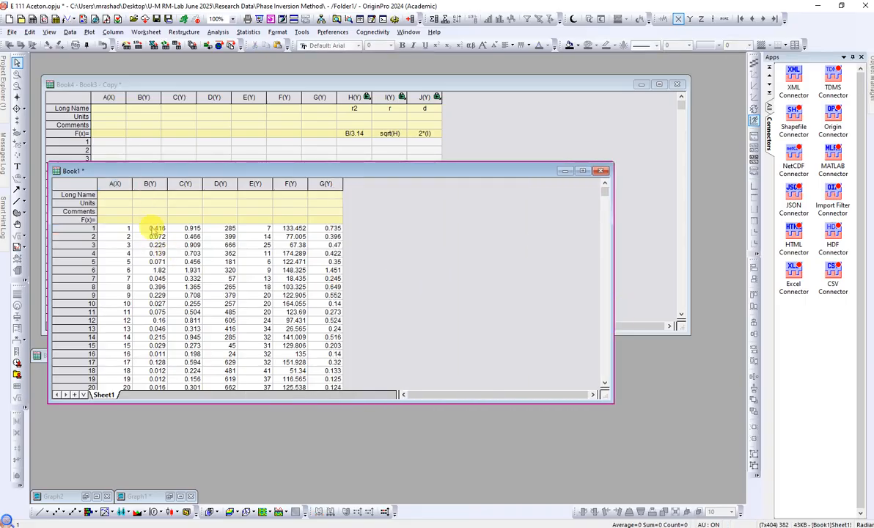
{"action": "left_click", "coordinate": [151, 197]}
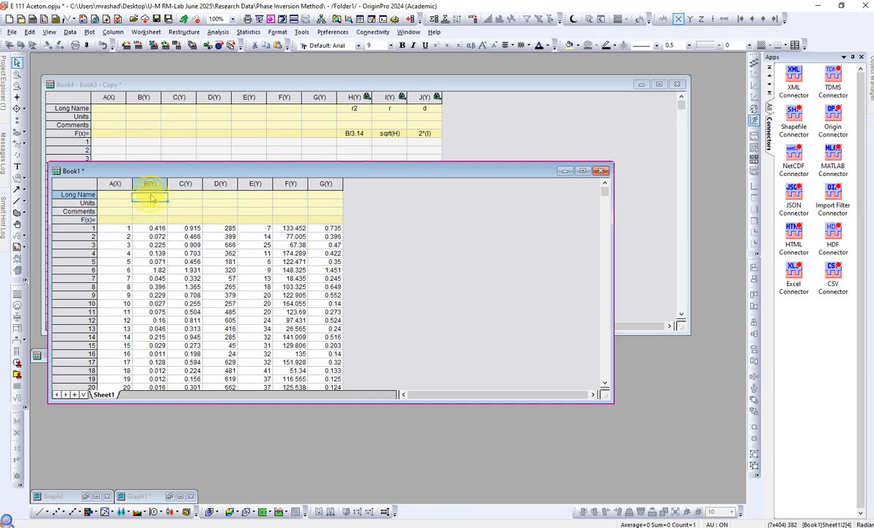
{"action": "double_click", "coordinate": [150, 195]}
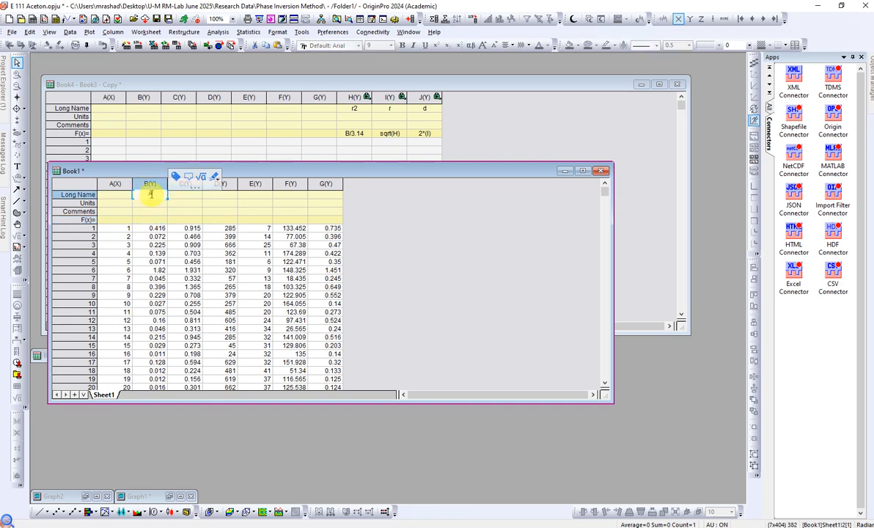
{"action": "type", "text": "Area"}
{"action": "left_click", "coordinate": [396, 244]}
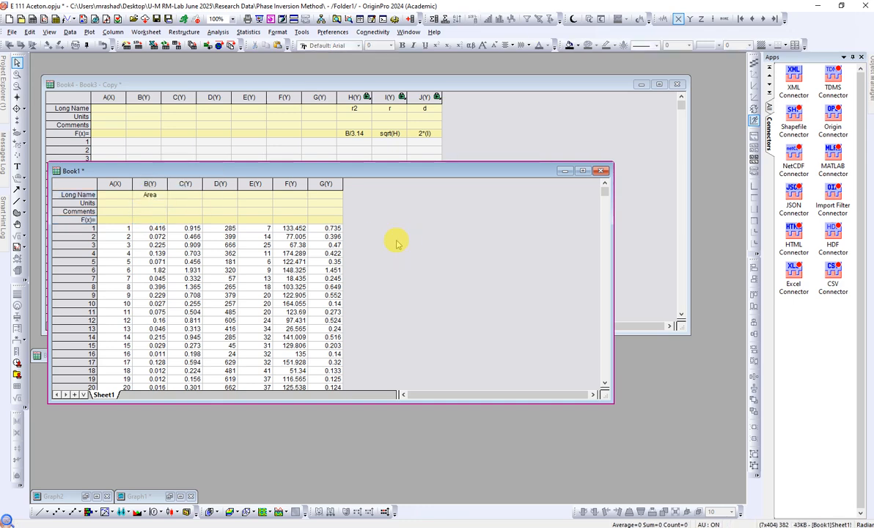
Step: Switch to the PowerPoint slide to review the formula for calculating pore diameter from area
{"action": "left_click", "coordinate": [232, 526]}
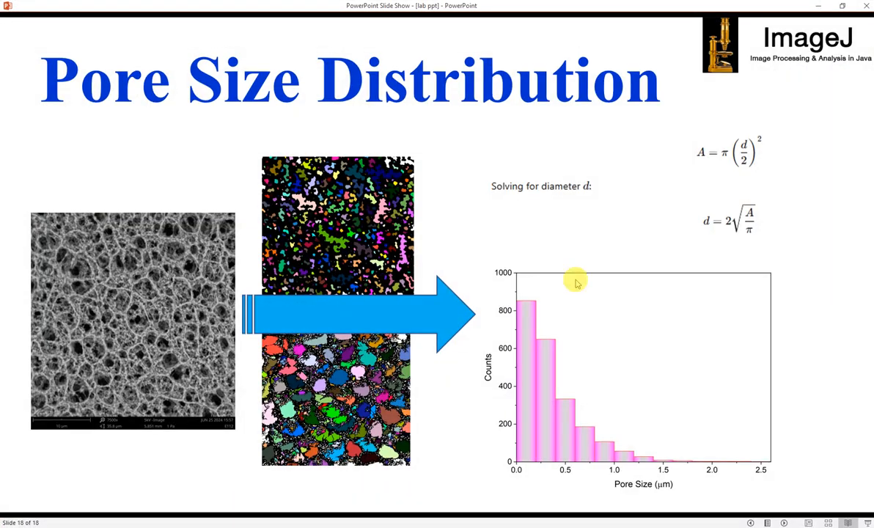